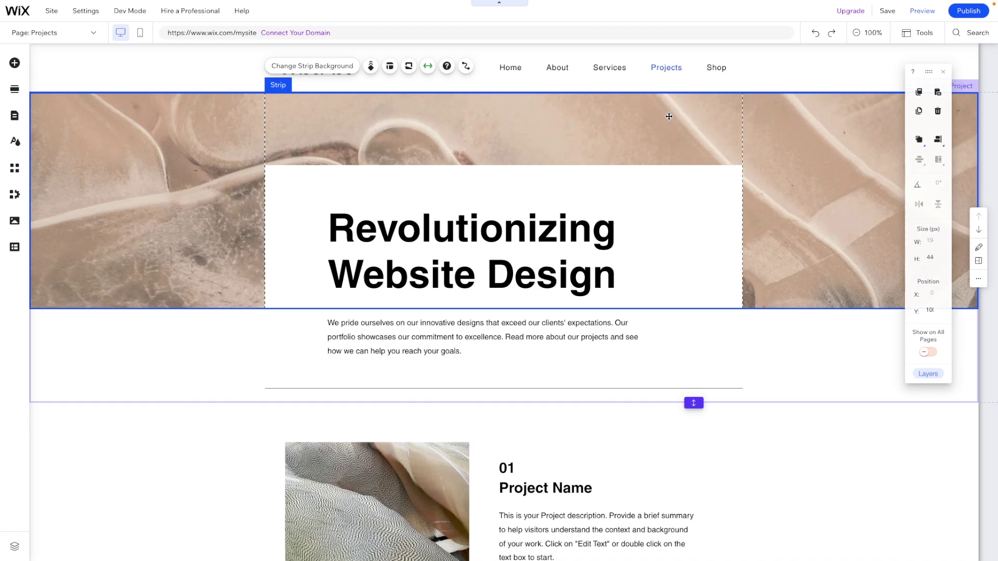
Select the horizontal menu inside the Projects page header.
left_click(610, 70)
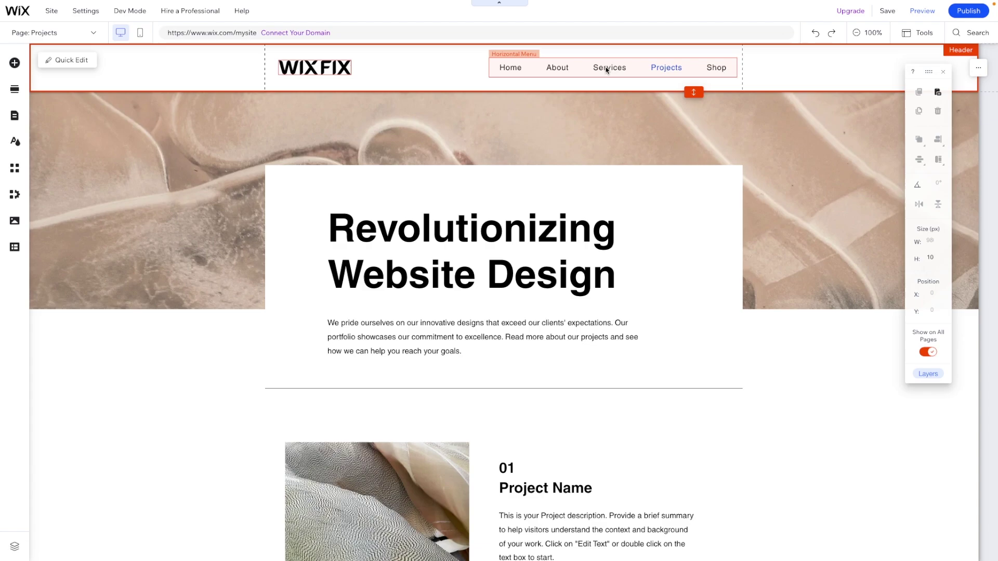
left_click(609, 69)
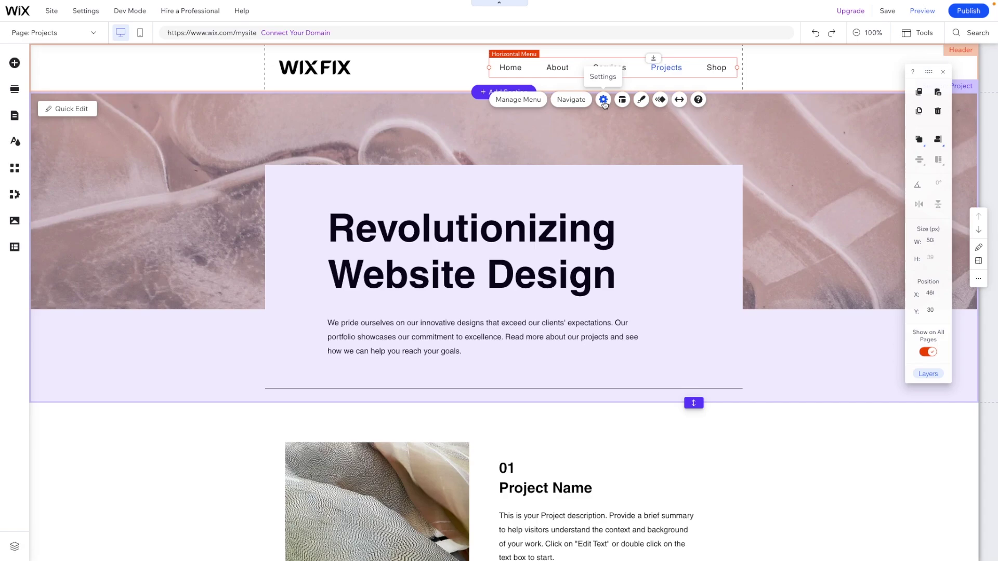
Review the menu items and the Shop mega menu, then switch to the Services page.
left_click(603, 101)
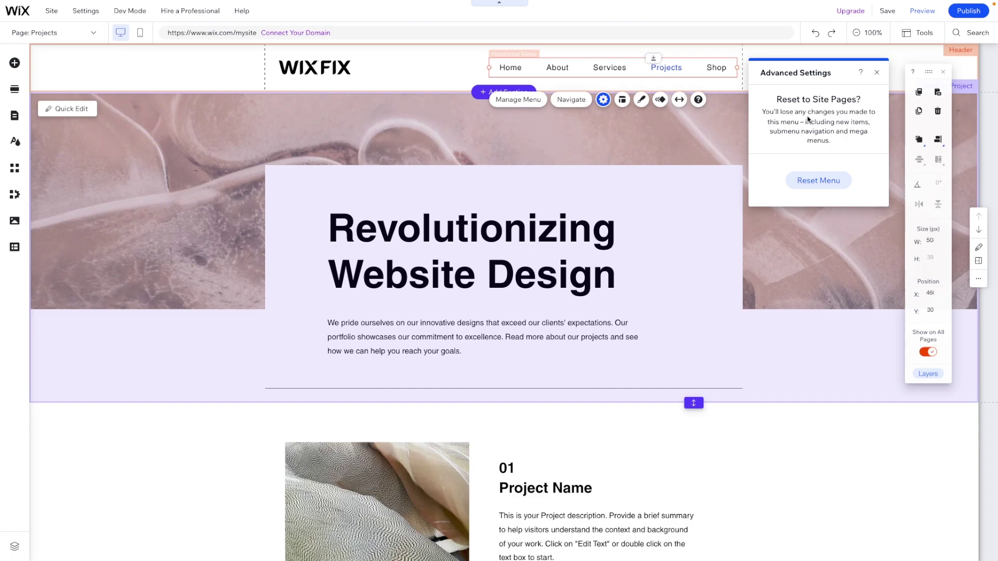
left_click(526, 103)
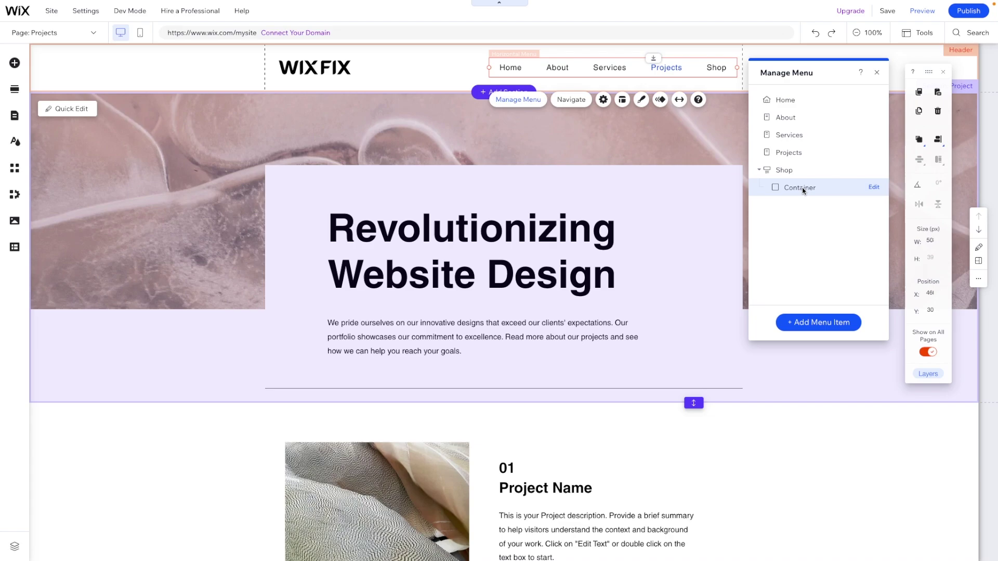
left_click(873, 187)
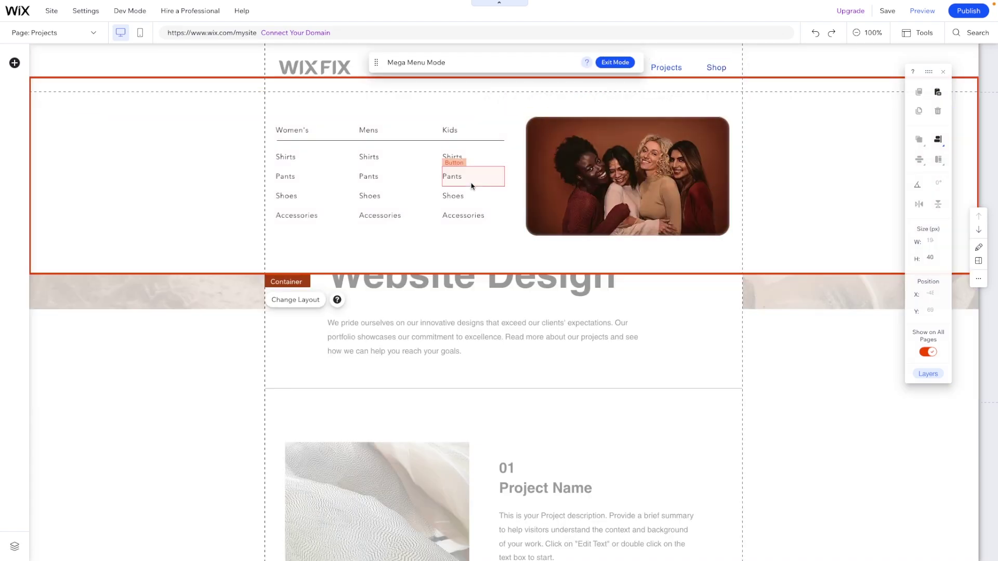
left_click(615, 62)
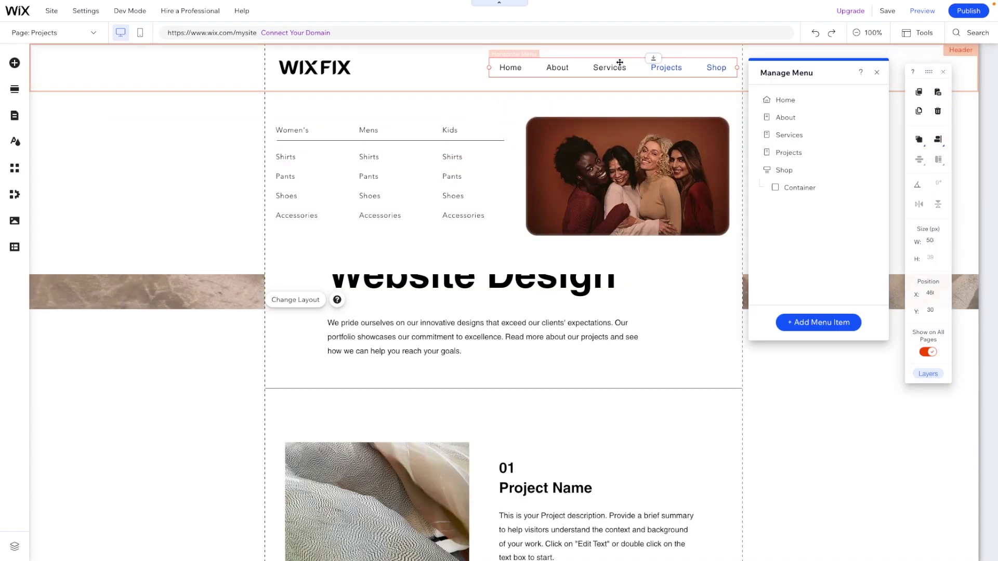
left_click(609, 67)
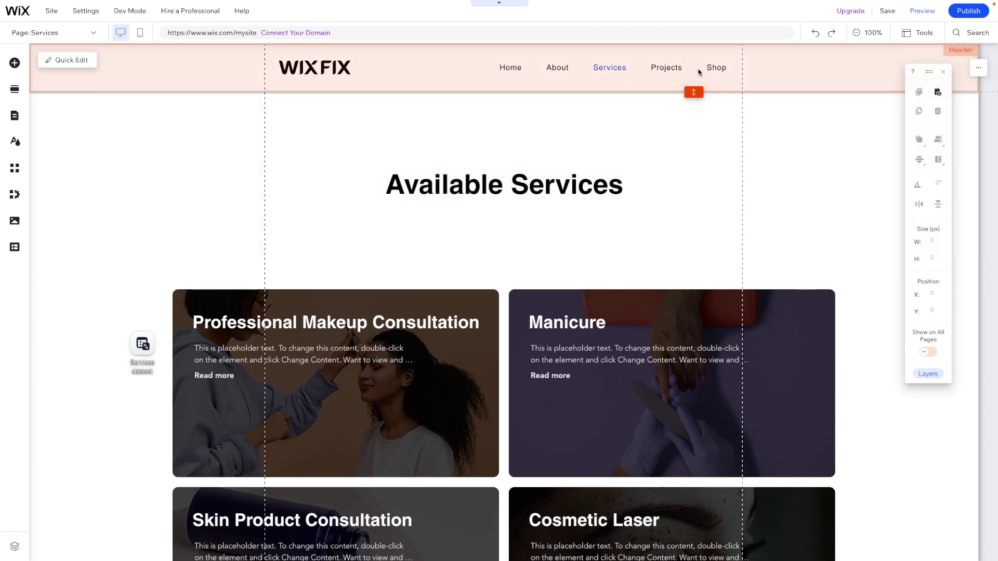
Add a dynamic page menu item named 'Manicure' linking to the Services (Title) Manicure item.
left_click(633, 71)
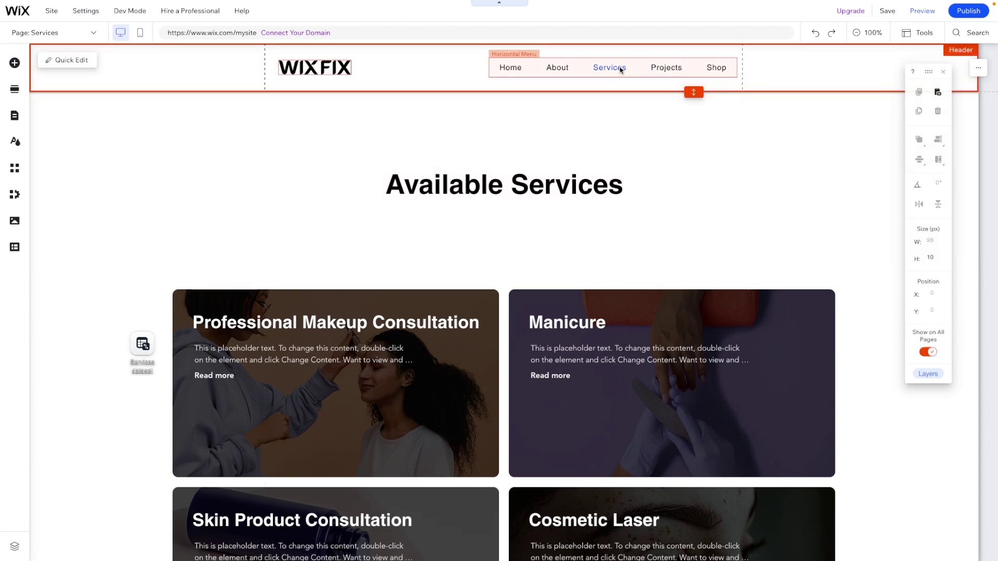
left_click(526, 100)
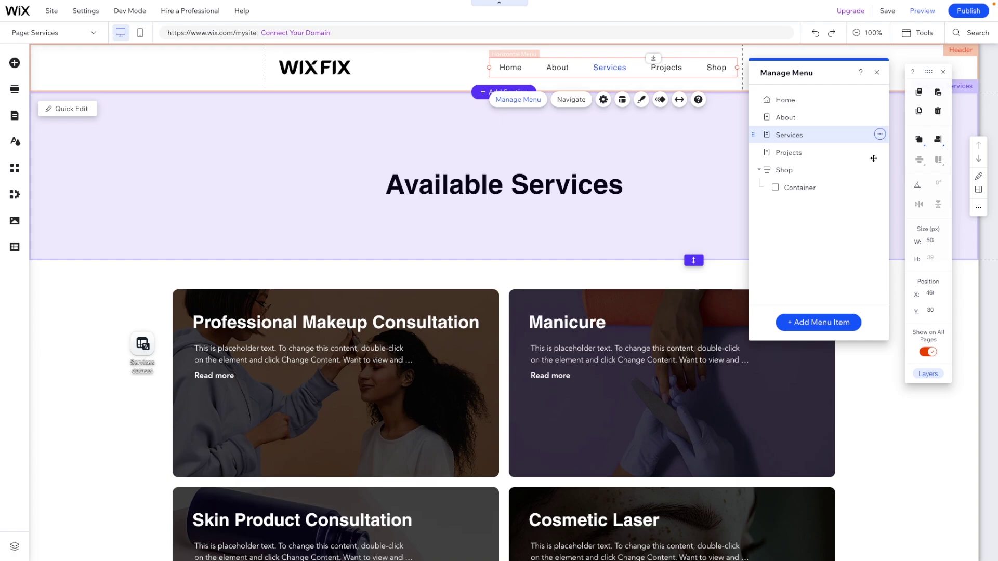
left_click(819, 323)
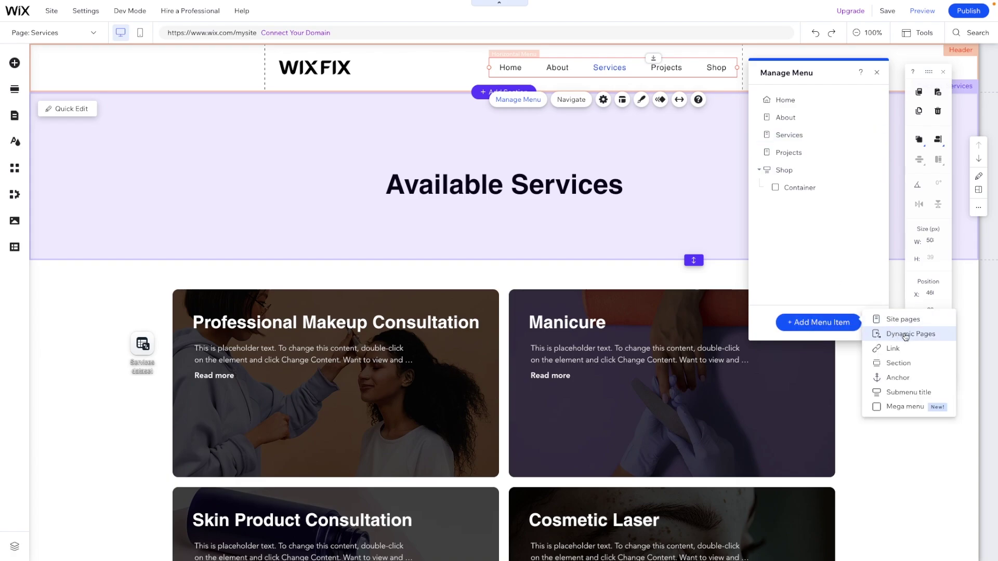
left_click(892, 348)
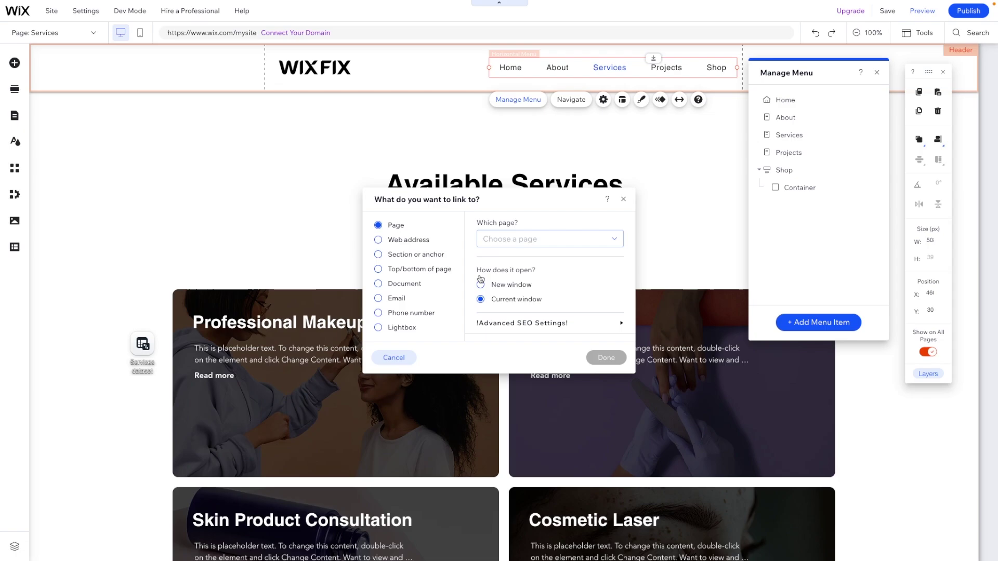
left_click(500, 241)
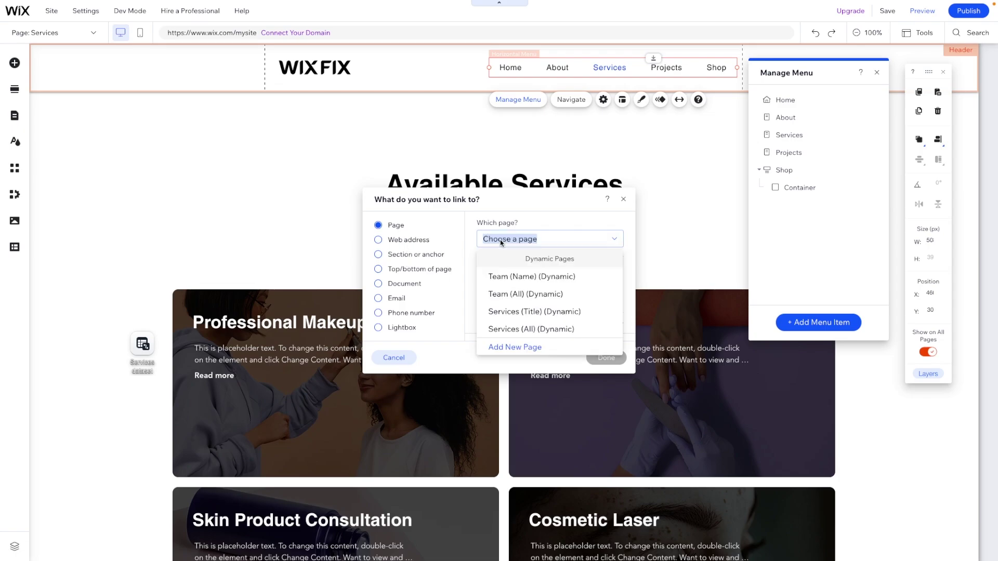
left_click(512, 312)
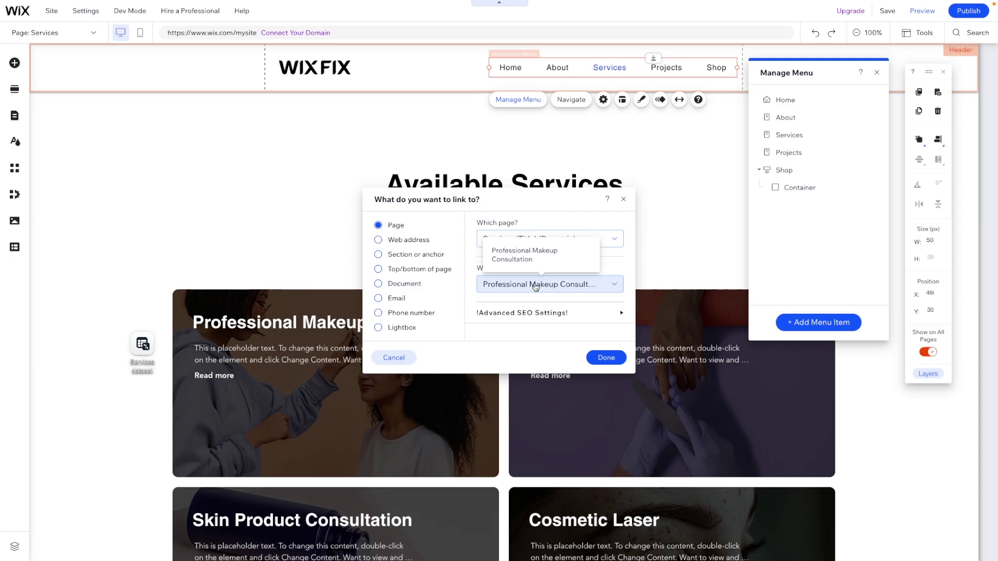
left_click(533, 287)
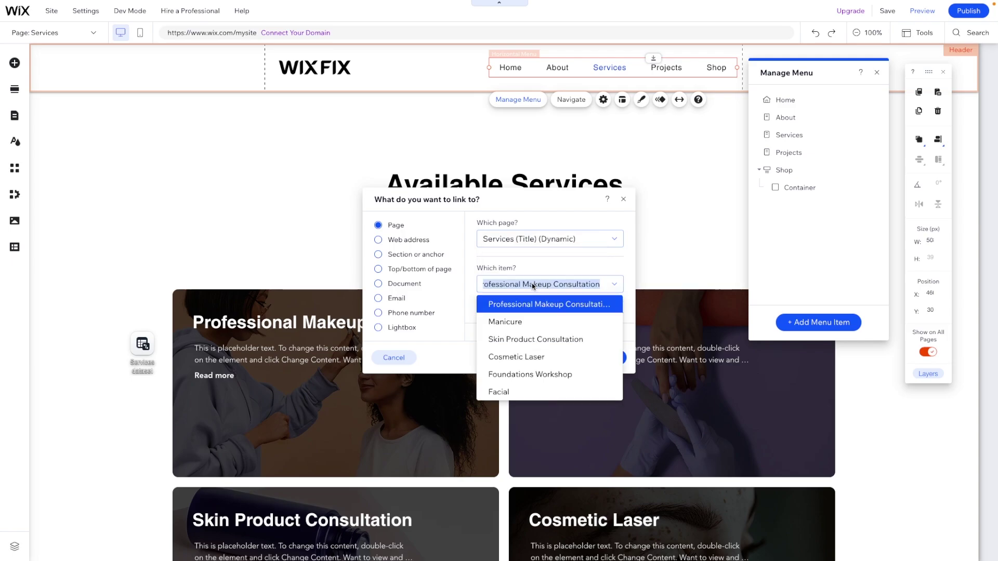
left_click(507, 323)
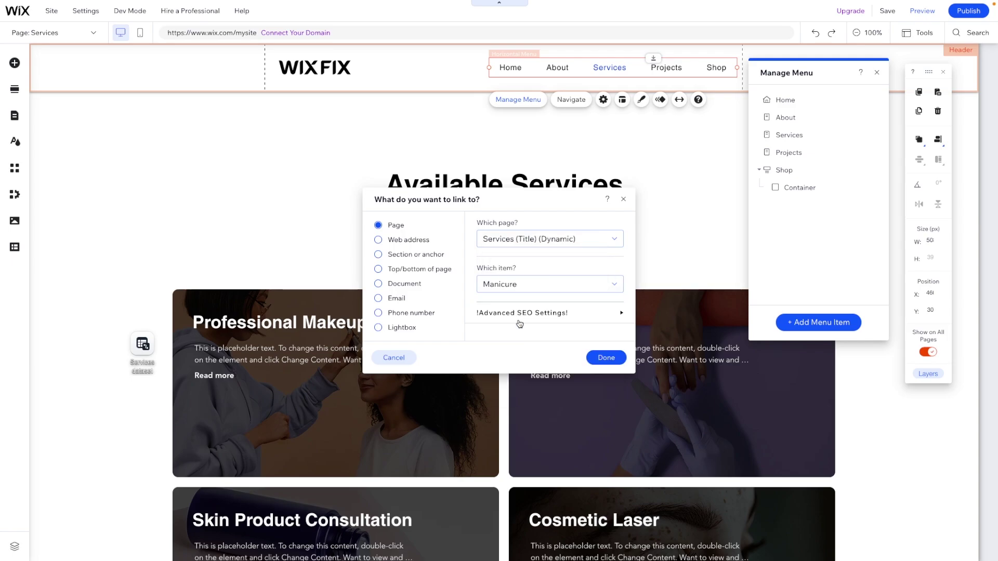
left_click(604, 358)
type("Manicure")
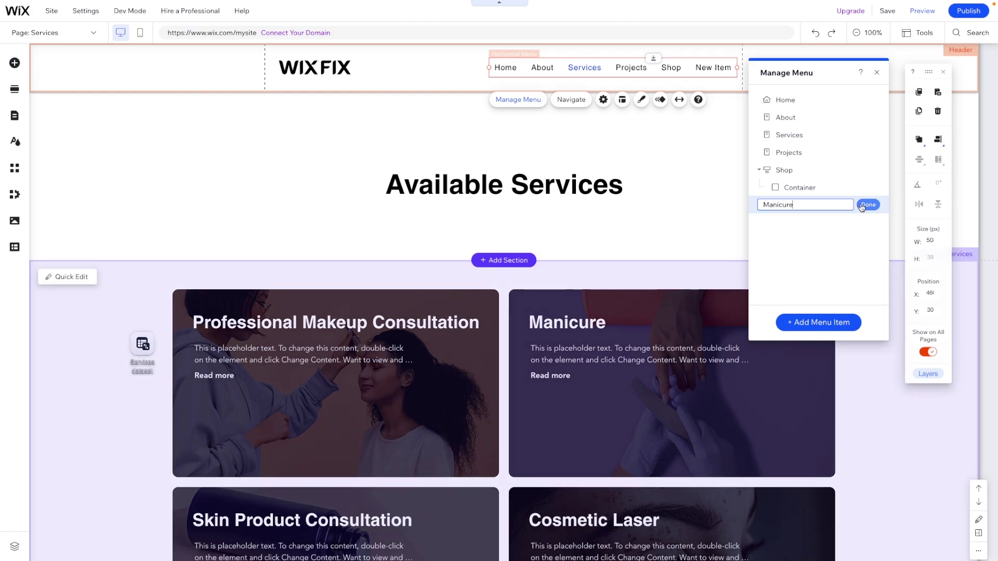
key("Return")
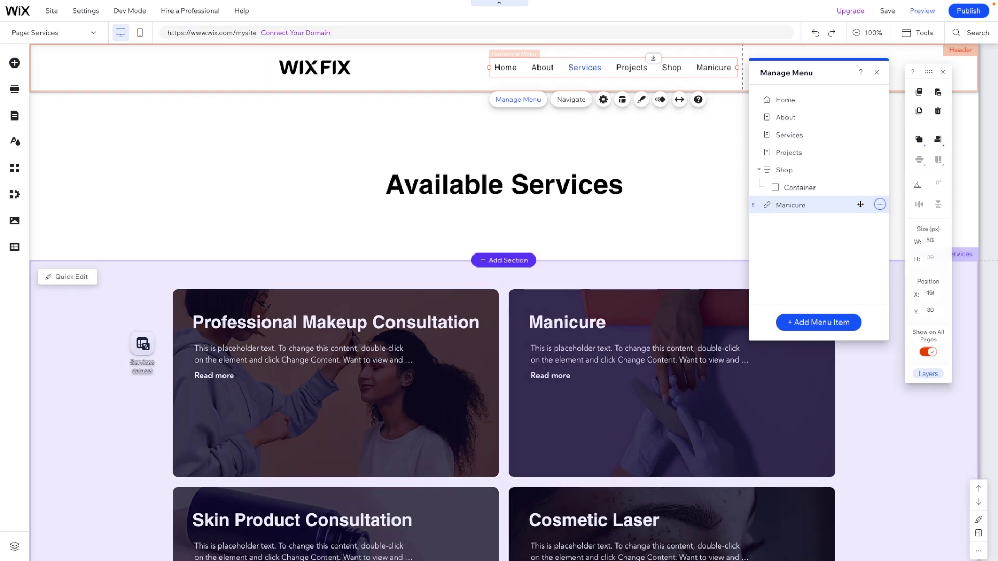
Move the Manicure item under Services as a submenu.
left_click_drag(753, 206, 784, 141)
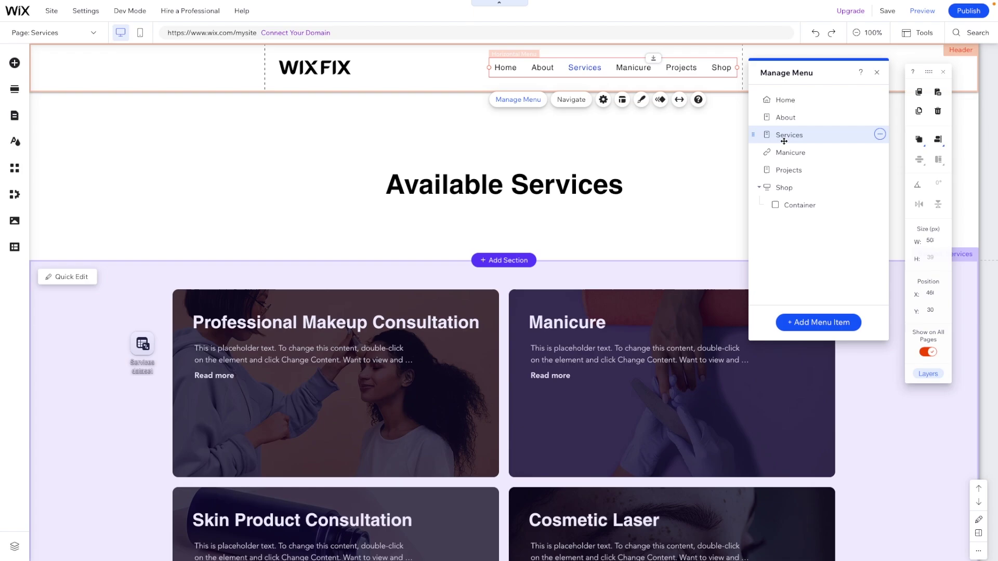
left_click(879, 152)
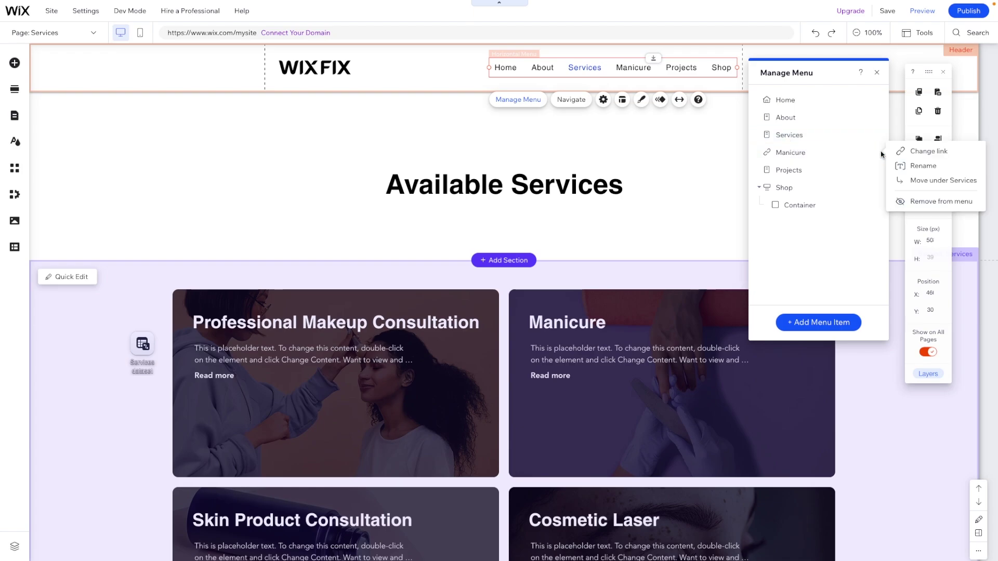
left_click(919, 182)
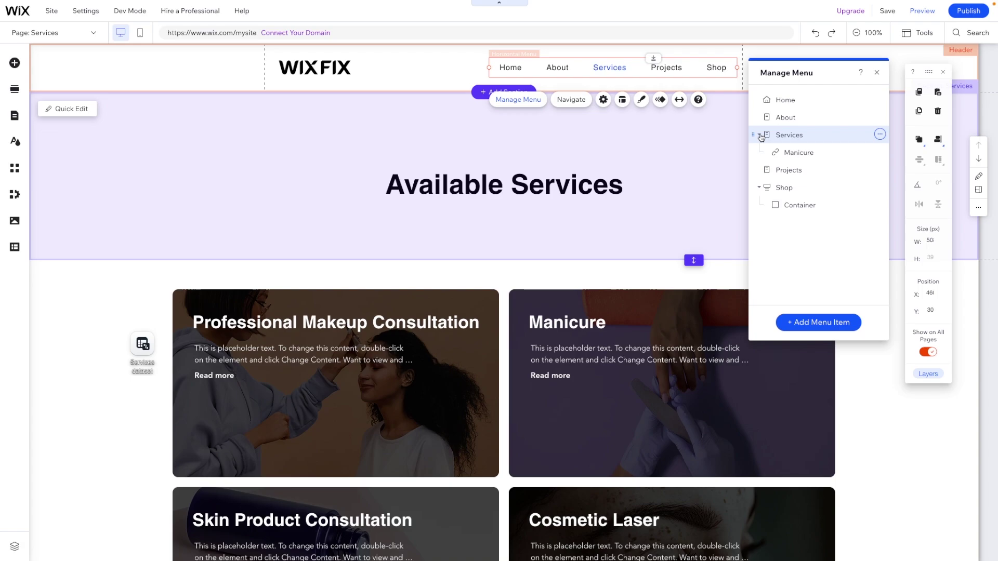
Preview the site to check Manicure under Services, then return and list the site pages.
left_click(923, 15)
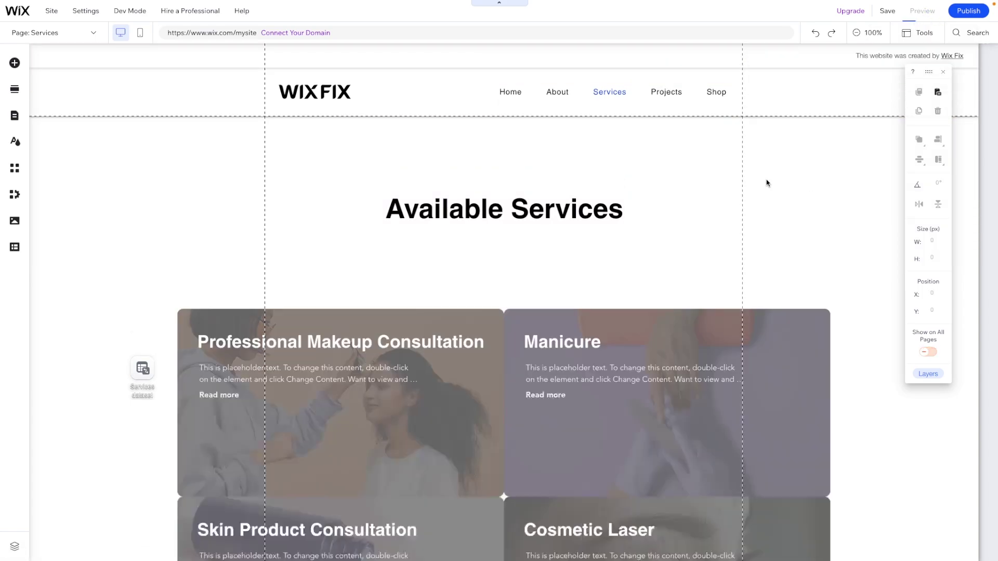
mouse_move(604, 74)
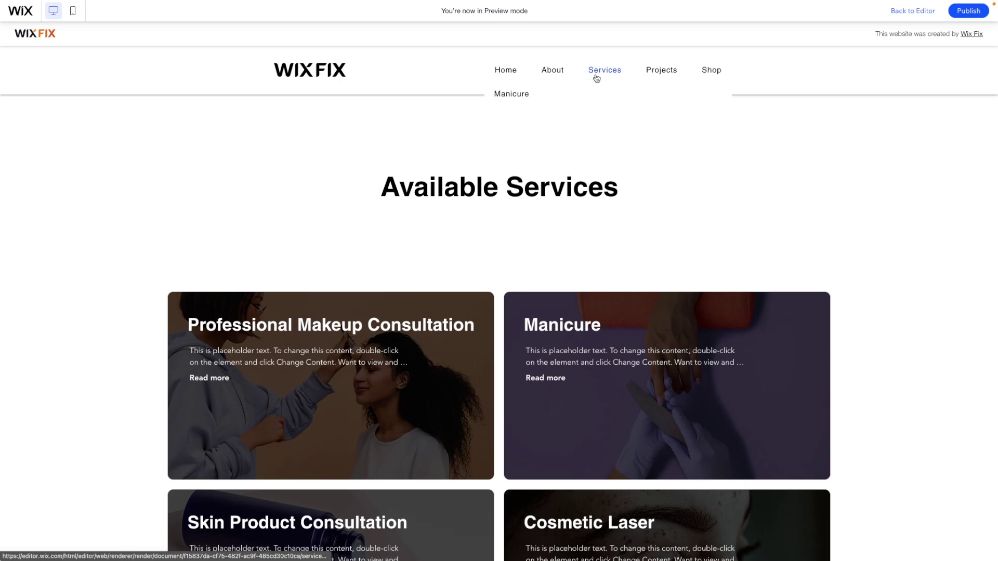
left_click(911, 11)
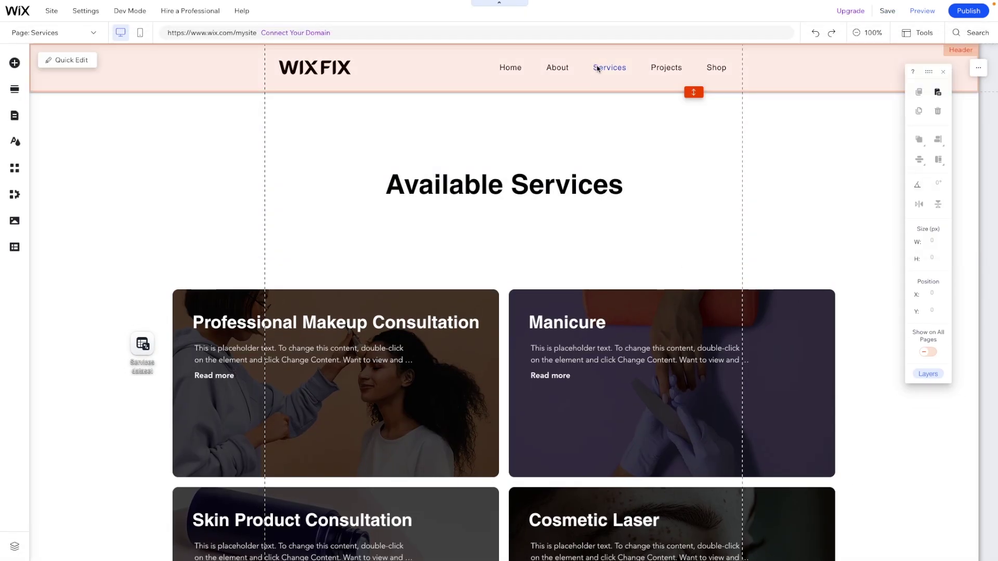
left_click(597, 68)
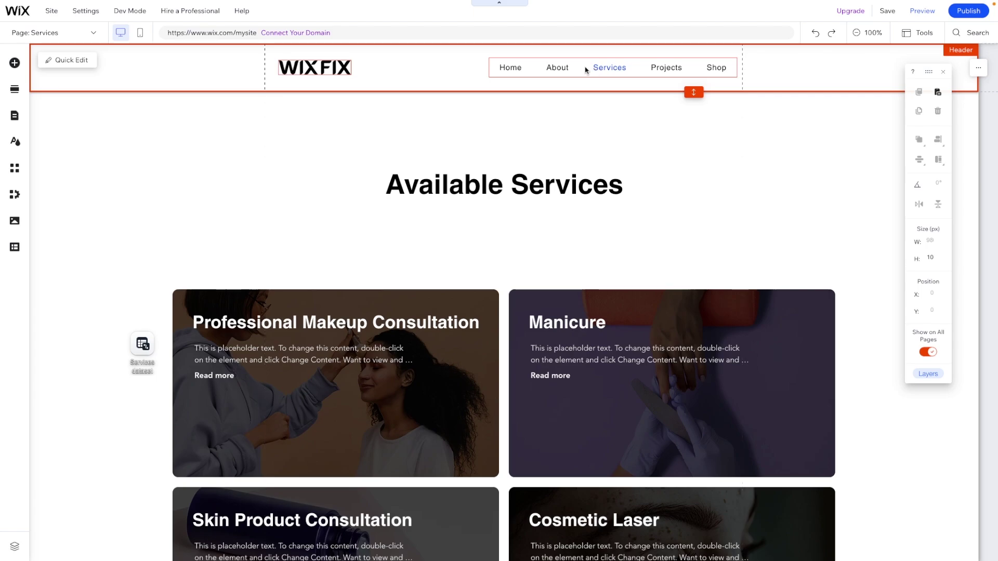
left_click(52, 32)
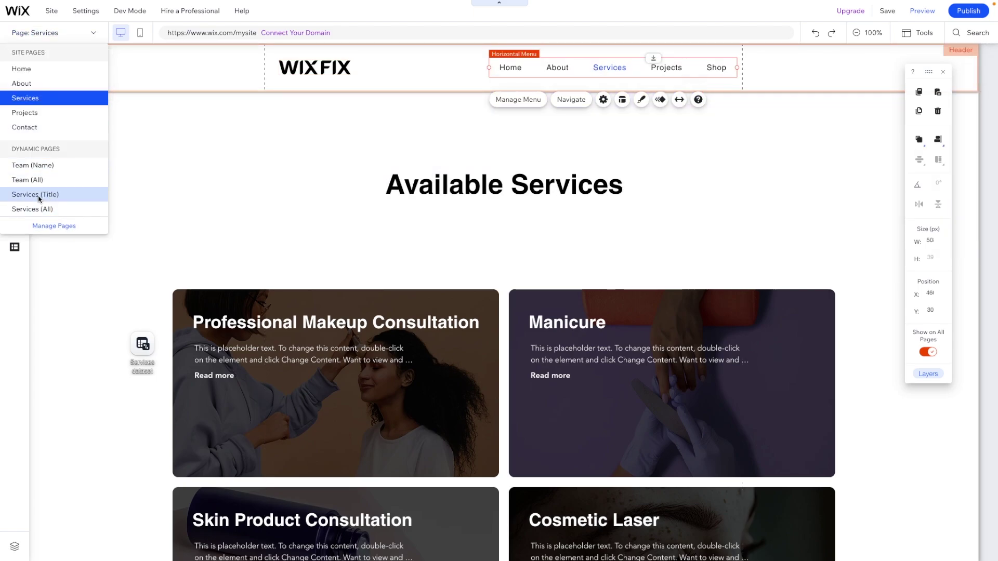
Show the Manicure item on the Services (Title) dynamic page and reselect the header menu.
left_click(648, 132)
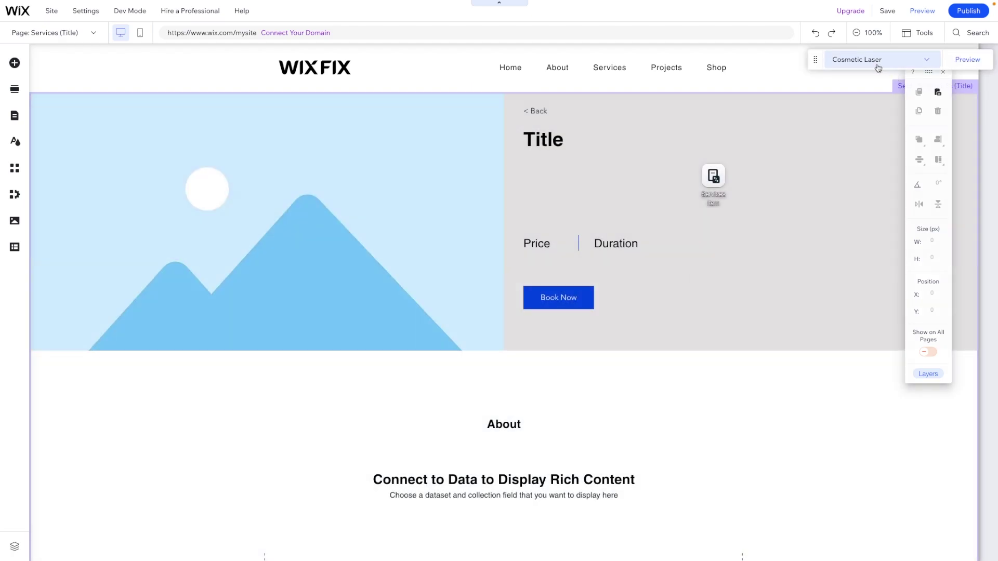
left_click(877, 61)
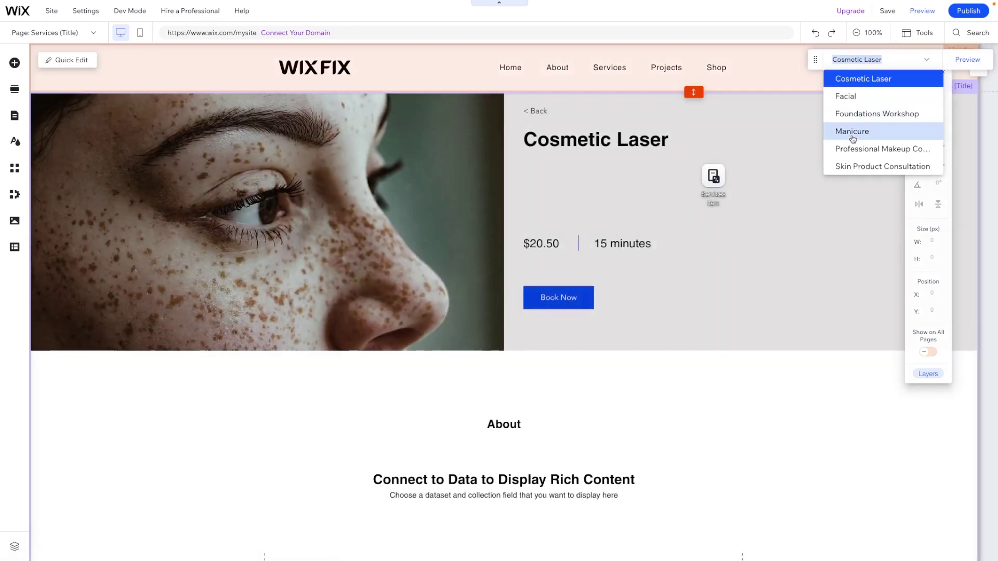
left_click(852, 132)
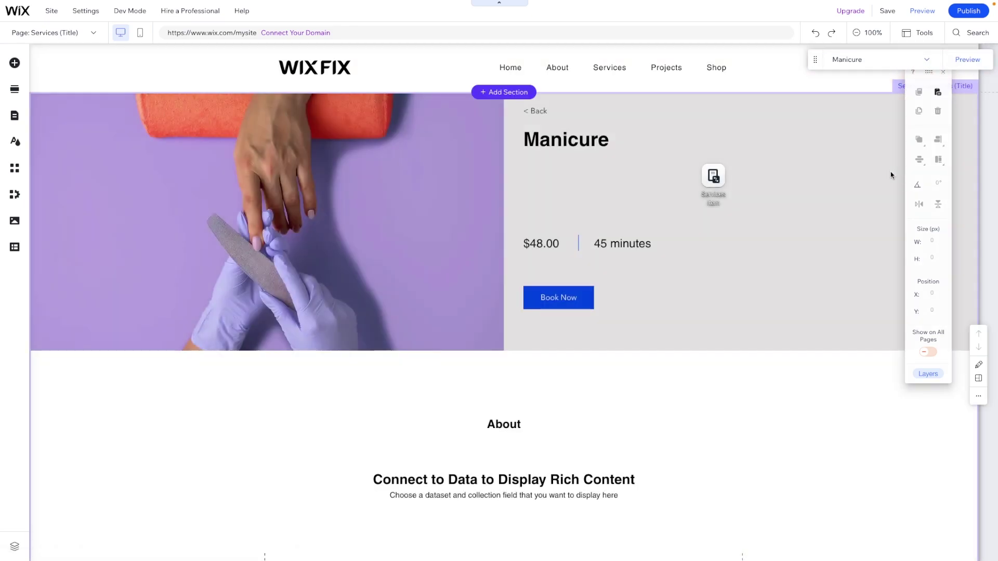
scroll(805, 285, "down", 2)
scroll(805, 285, "down", 2)
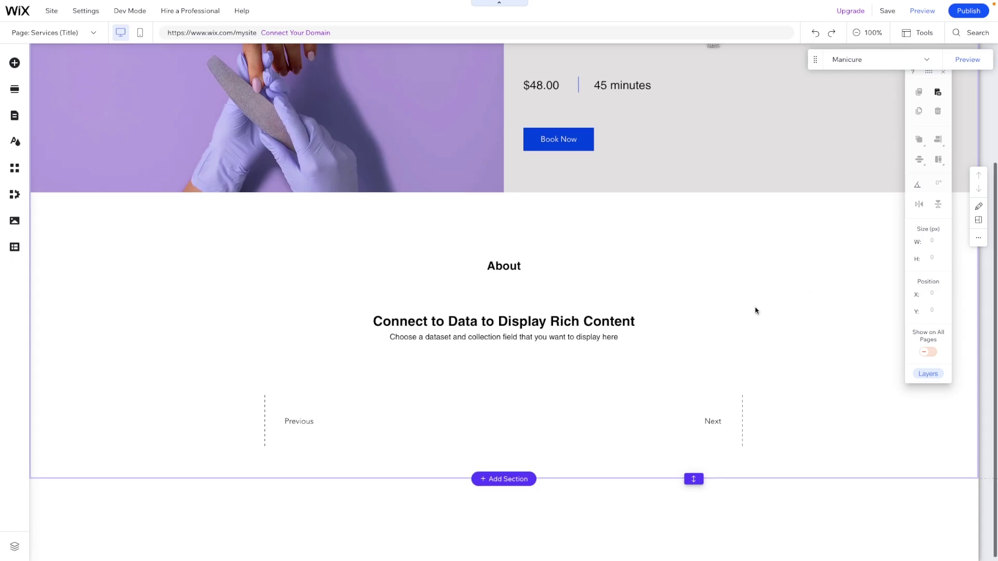
scroll(753, 310, "up", 4)
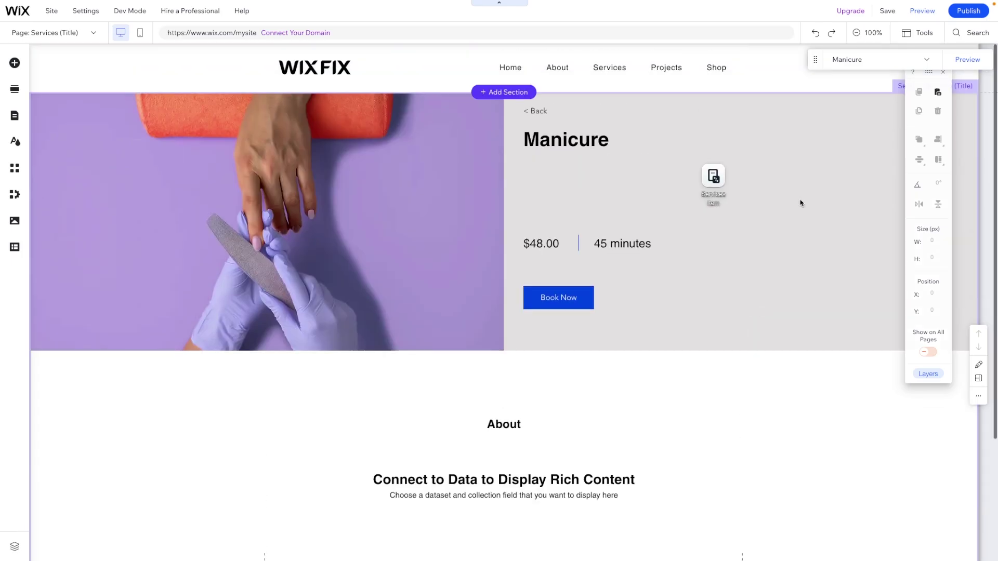
left_click(647, 66)
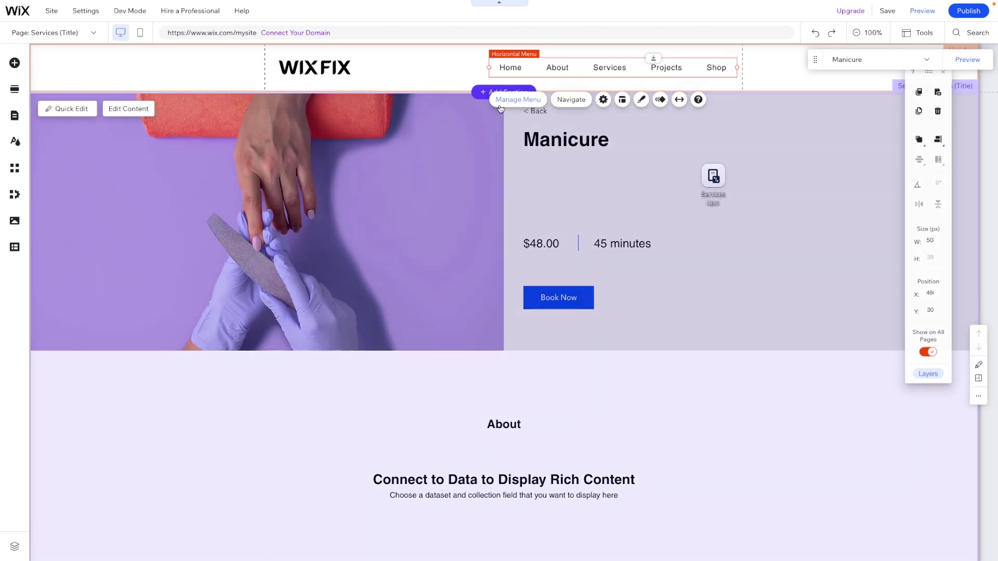
Try adding a section-linked menu item for Manicure, then cancel the new-section gallery.
left_click(513, 101)
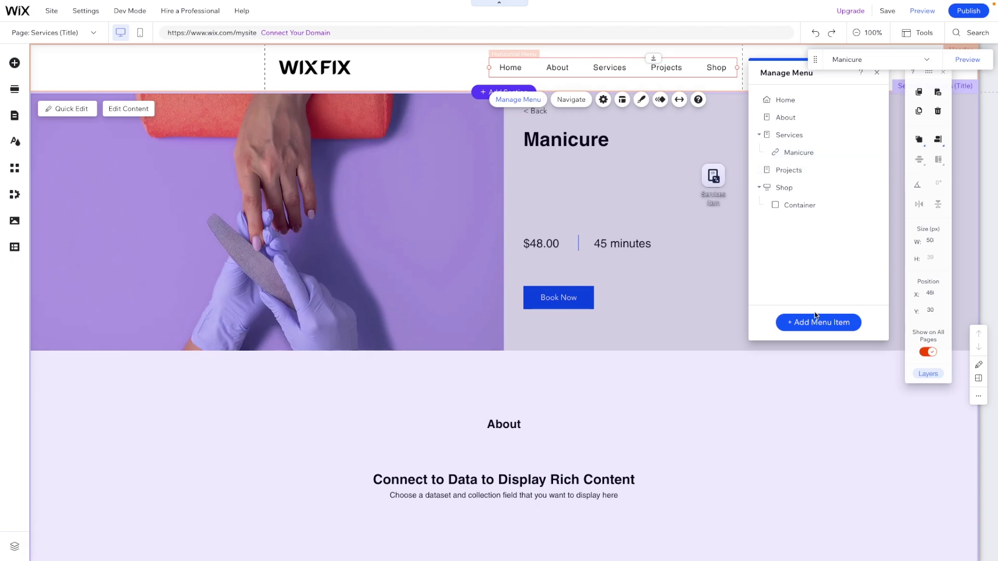
left_click(814, 324)
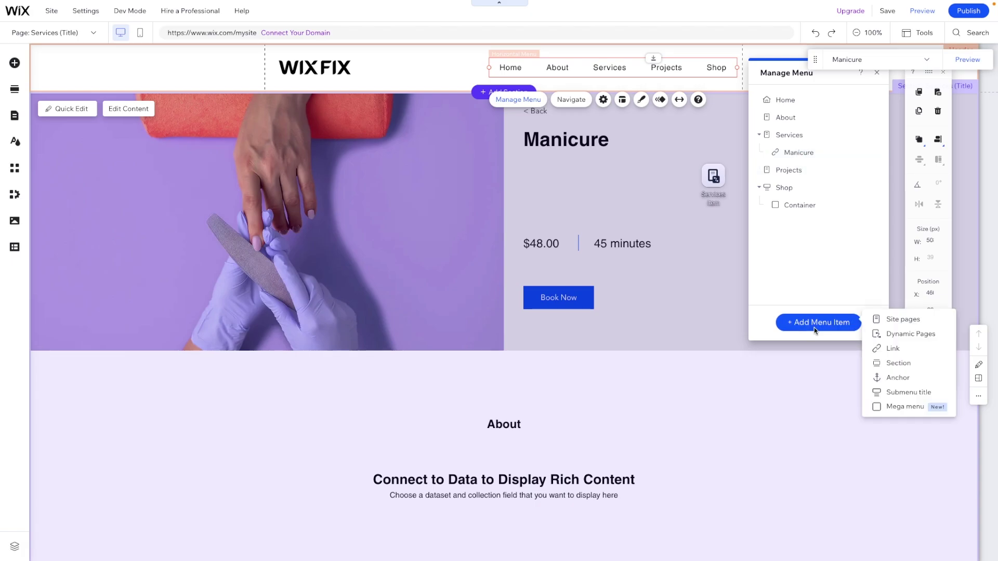
left_click(898, 378)
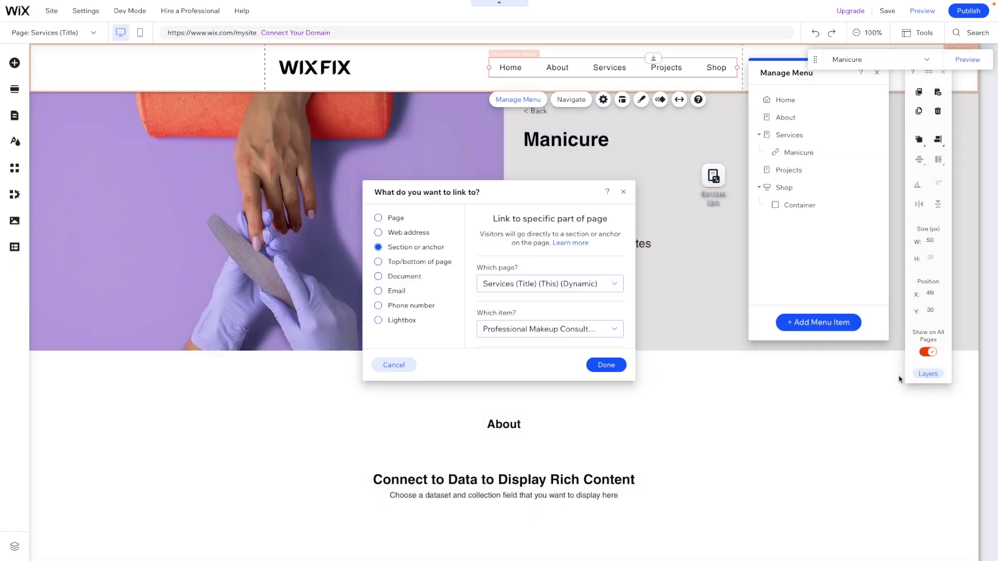
left_click(572, 329)
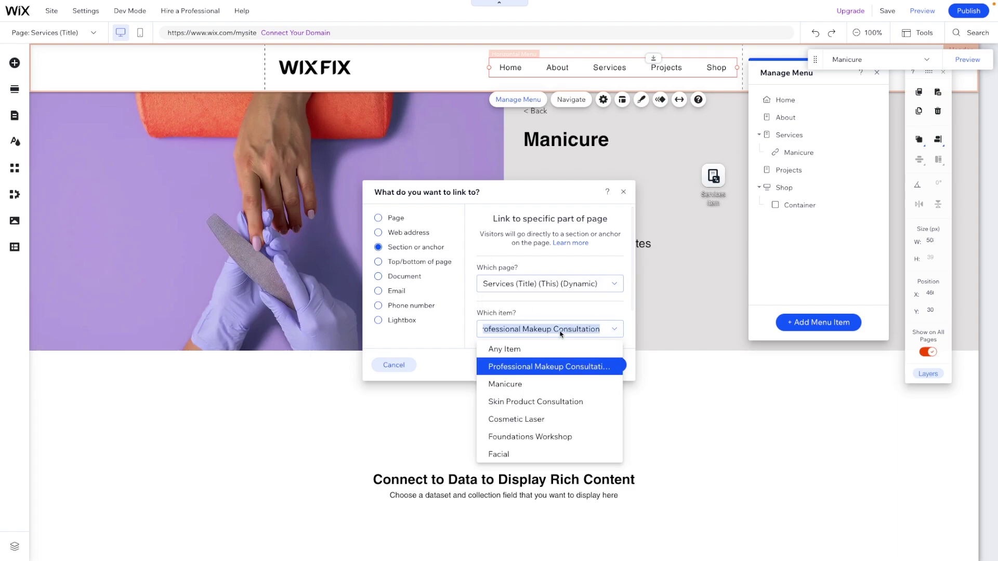
left_click(506, 384)
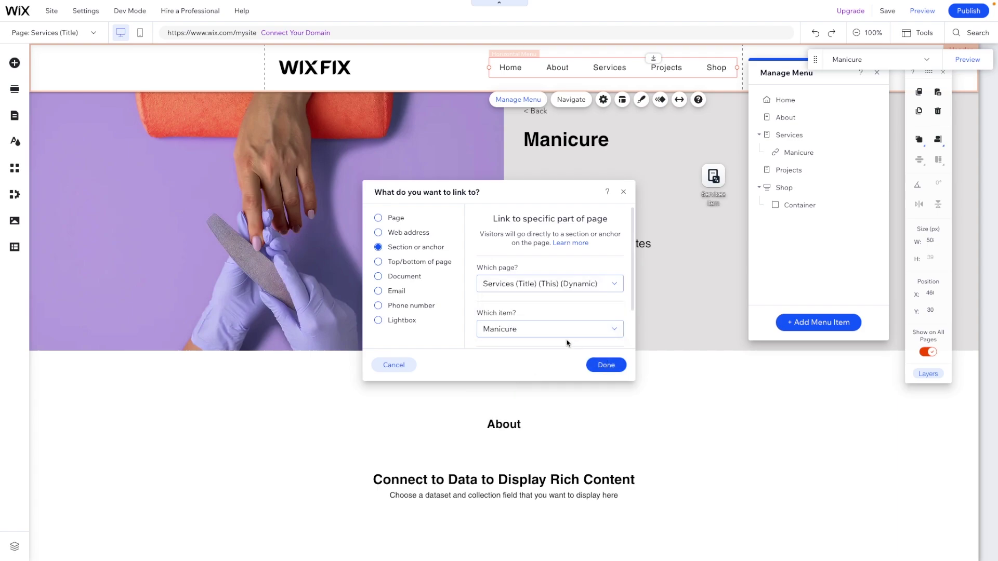
left_click(530, 329)
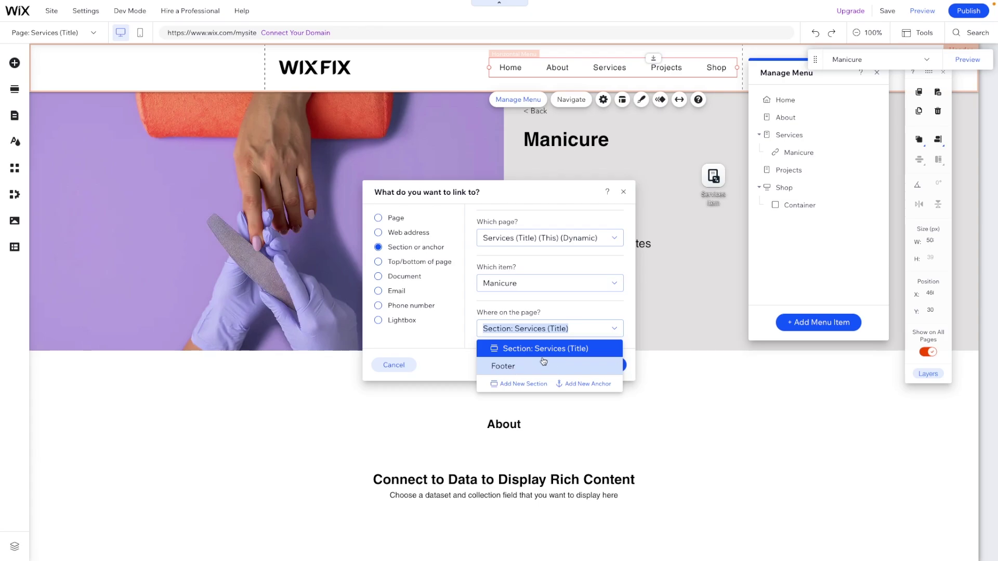
left_click(518, 385)
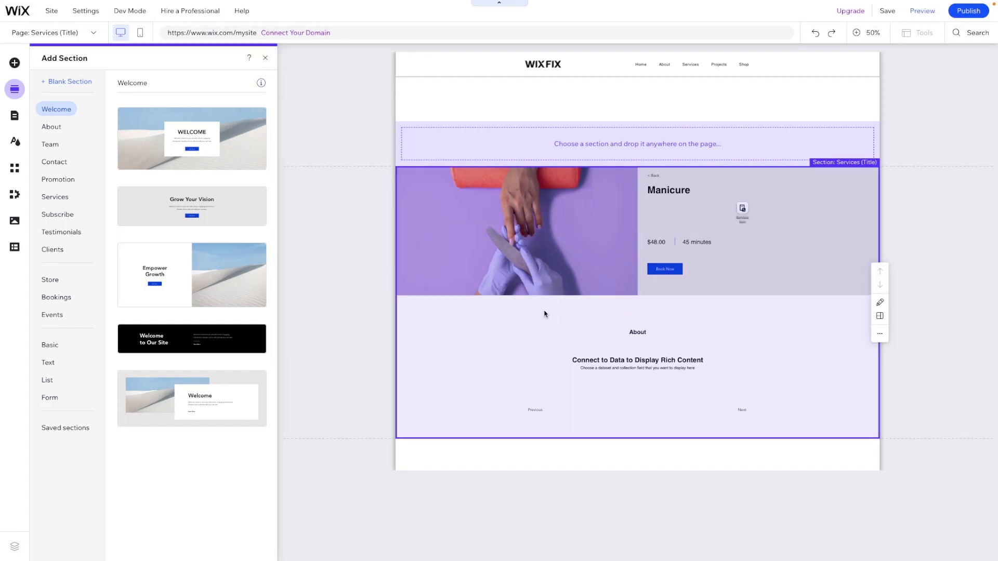
left_click(742, 209)
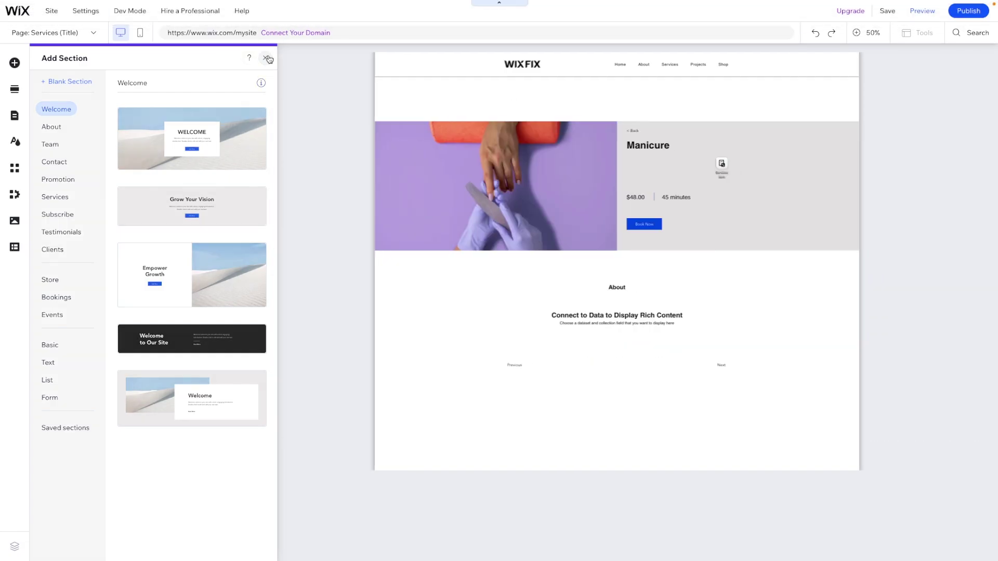
left_click(559, 68)
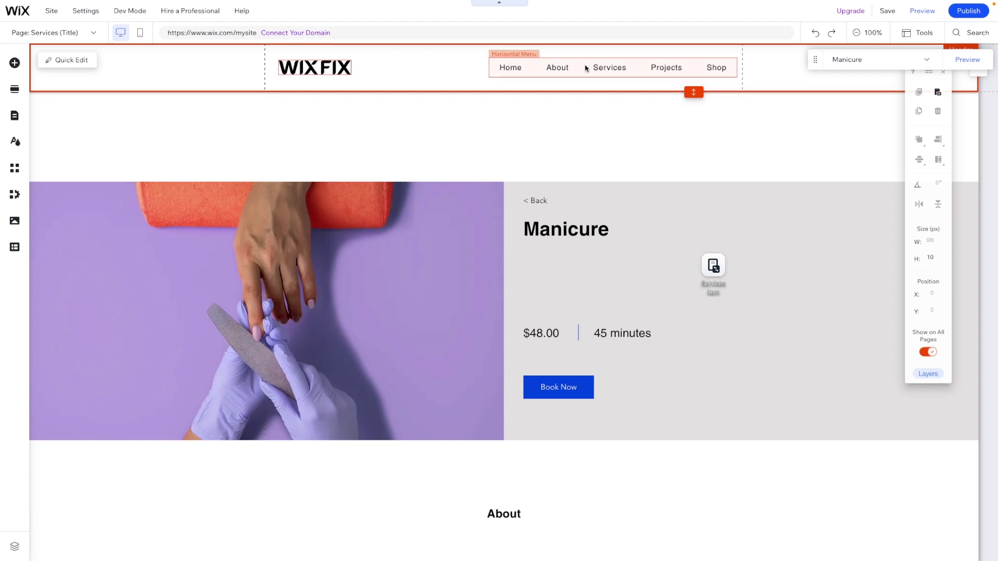
Add a menu item named 'About' linking to Manicure's Services (Title) section.
left_click(521, 99)
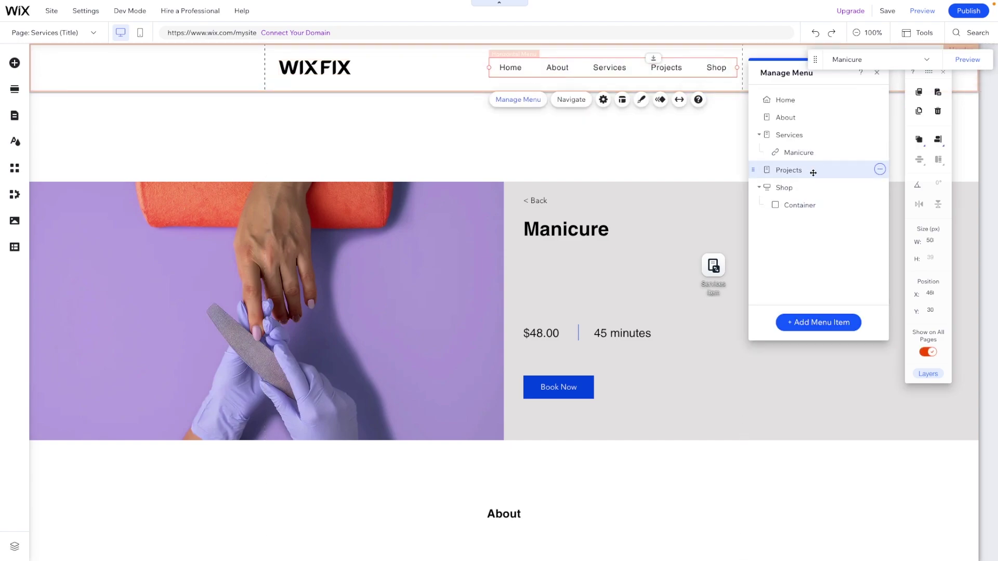
left_click(807, 321)
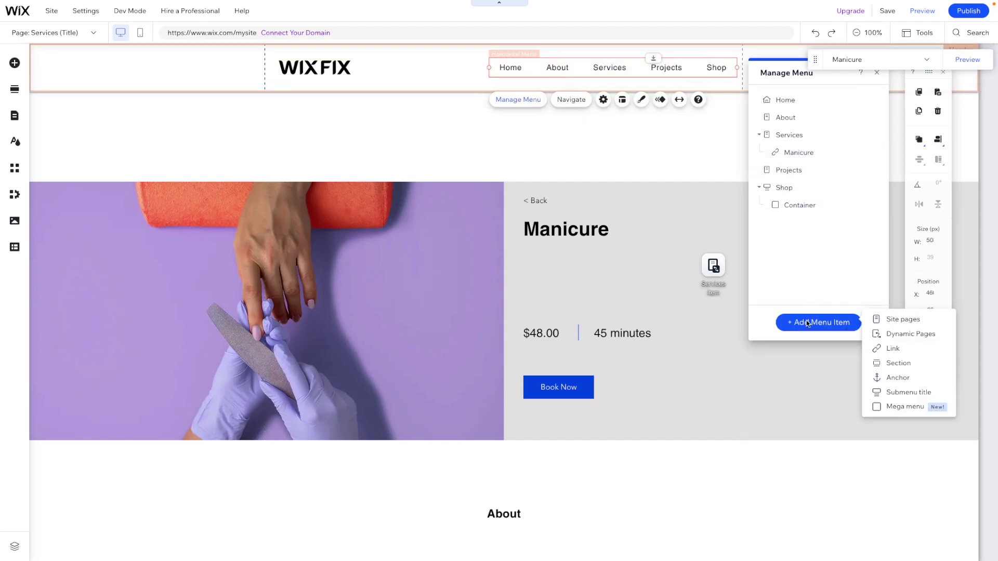
left_click(897, 378)
left_click(539, 332)
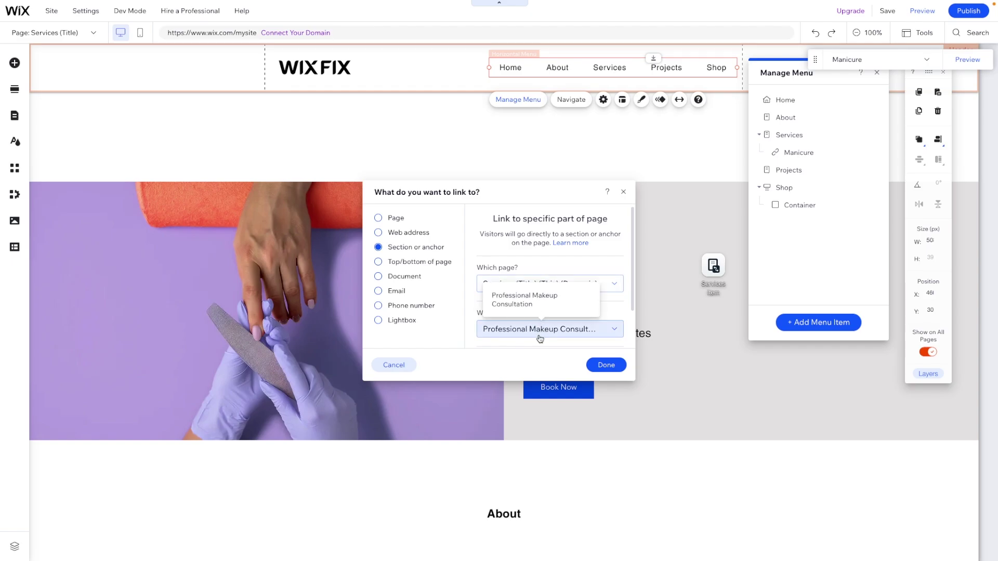
left_click(538, 333)
left_click(514, 286)
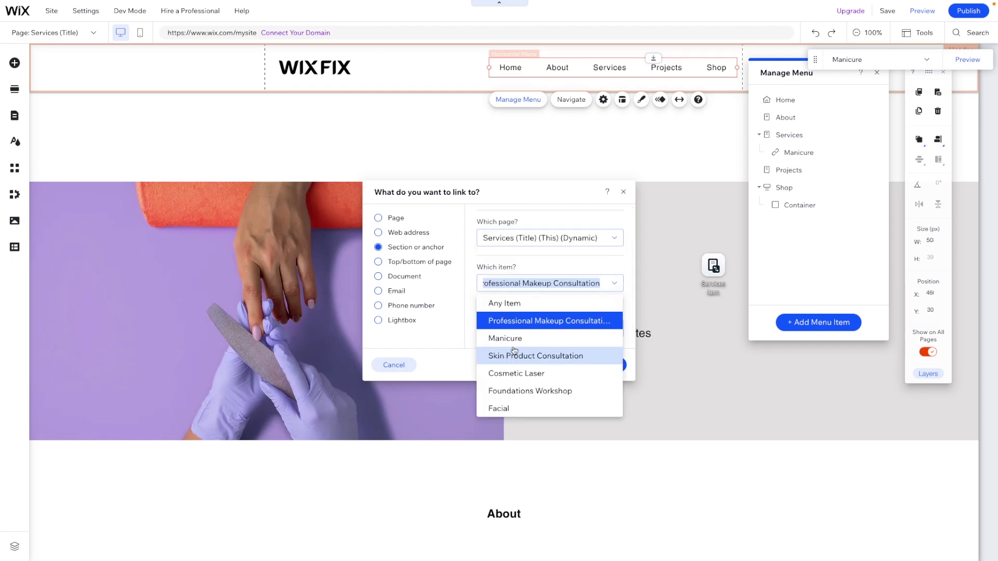
left_click(513, 336)
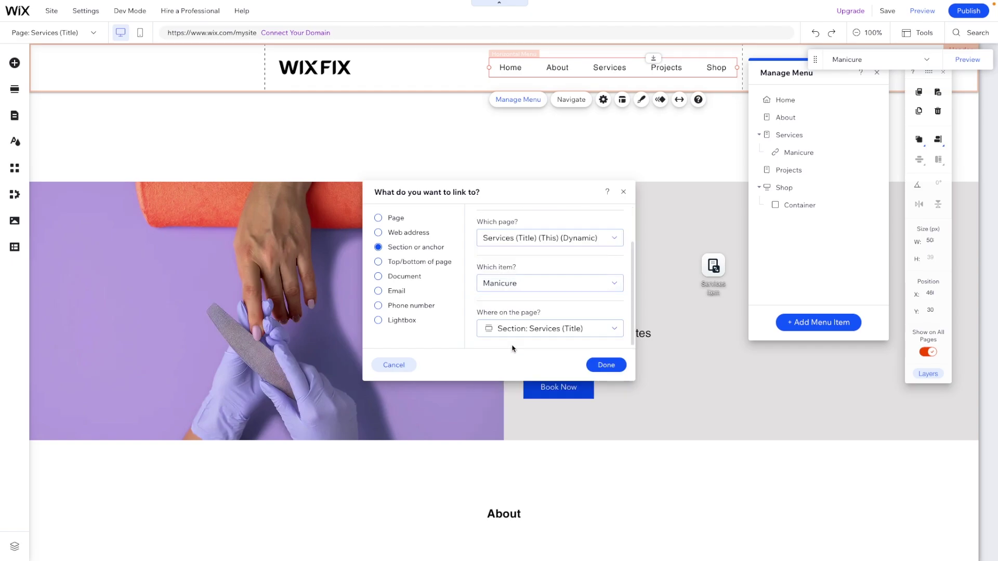
left_click(605, 365)
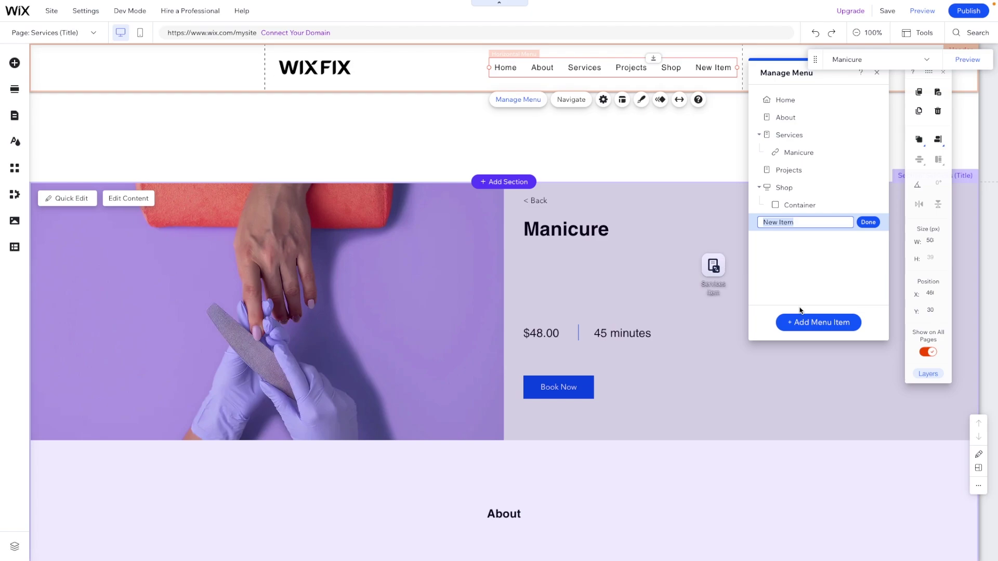
type("About")
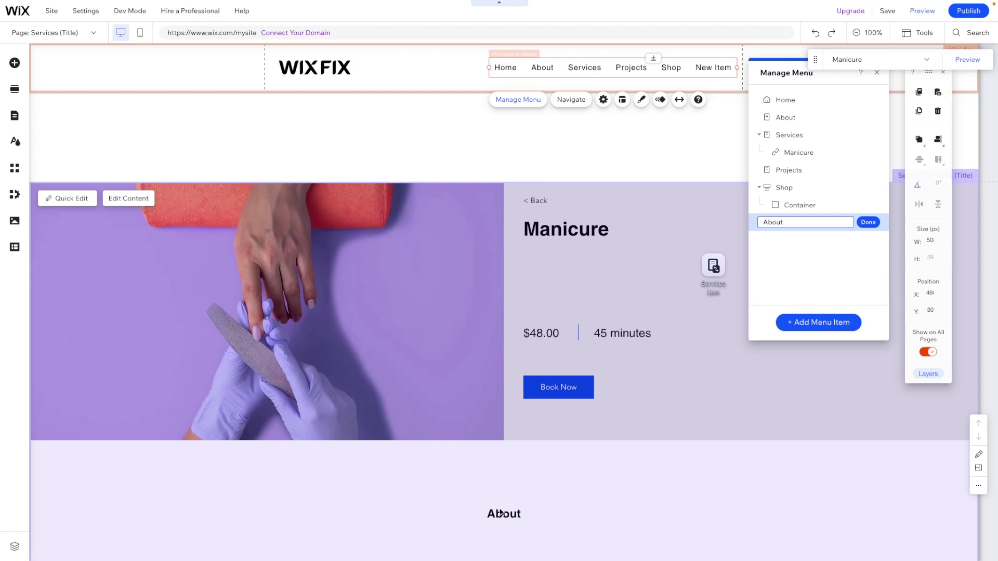
left_click(869, 221)
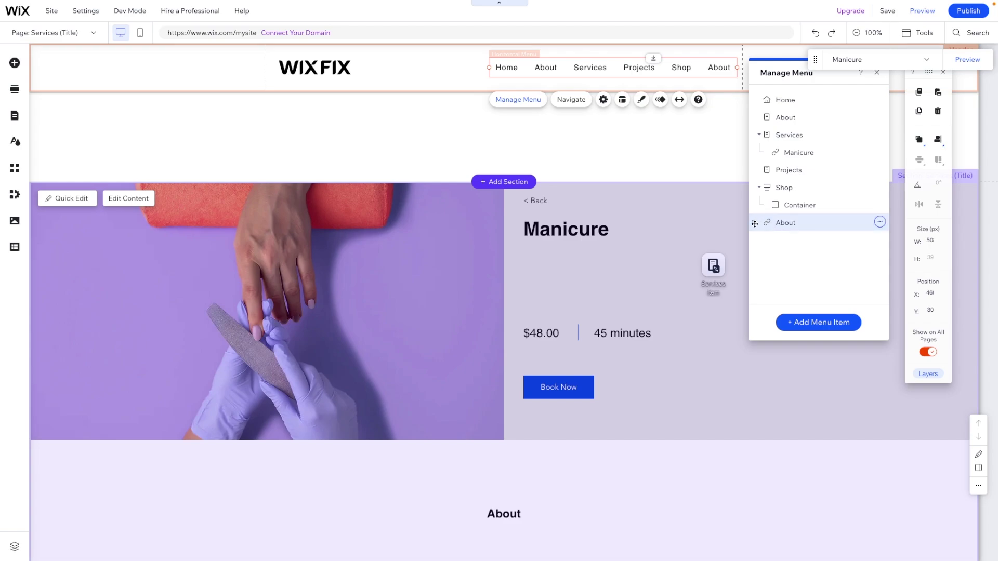
Nest the About item beneath Manicure, keeping Manicure's name unchanged.
left_click_drag(753, 223, 769, 157)
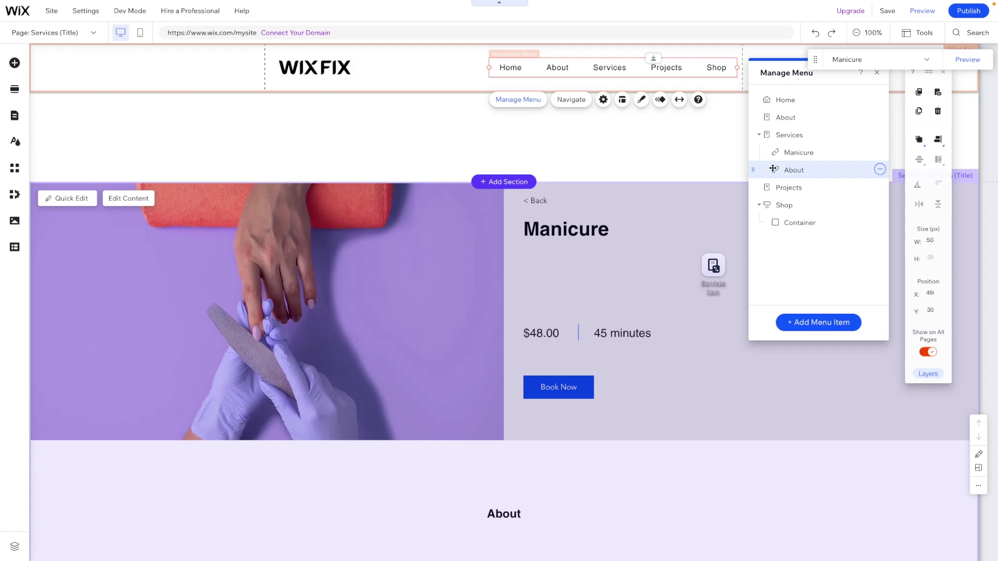
left_click(879, 169)
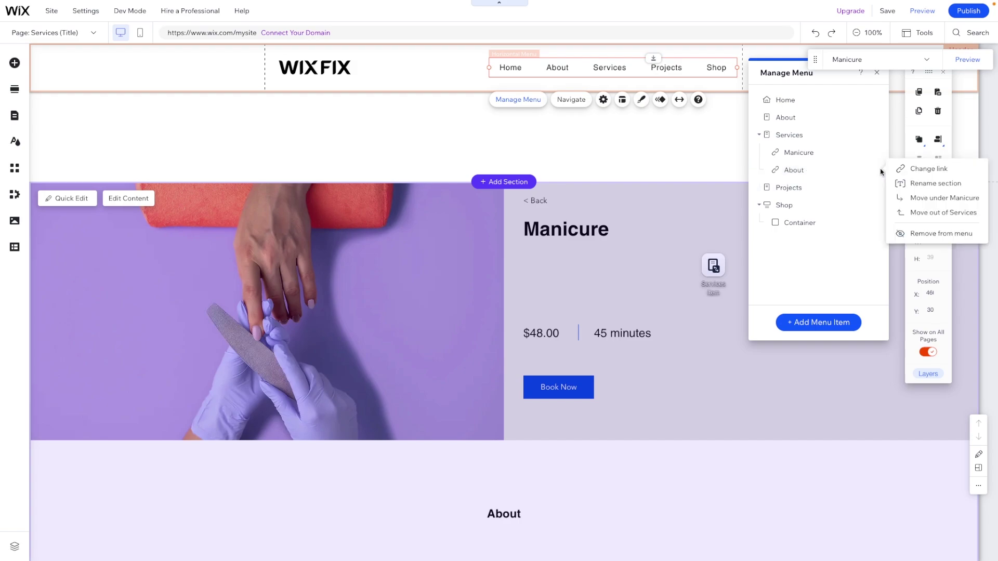
left_click(921, 198)
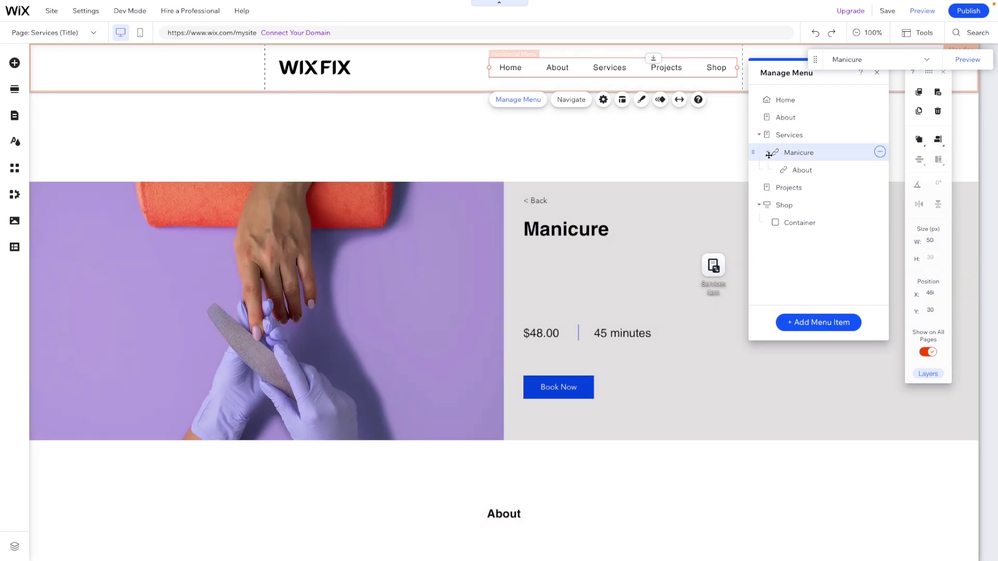
double_click(799, 152)
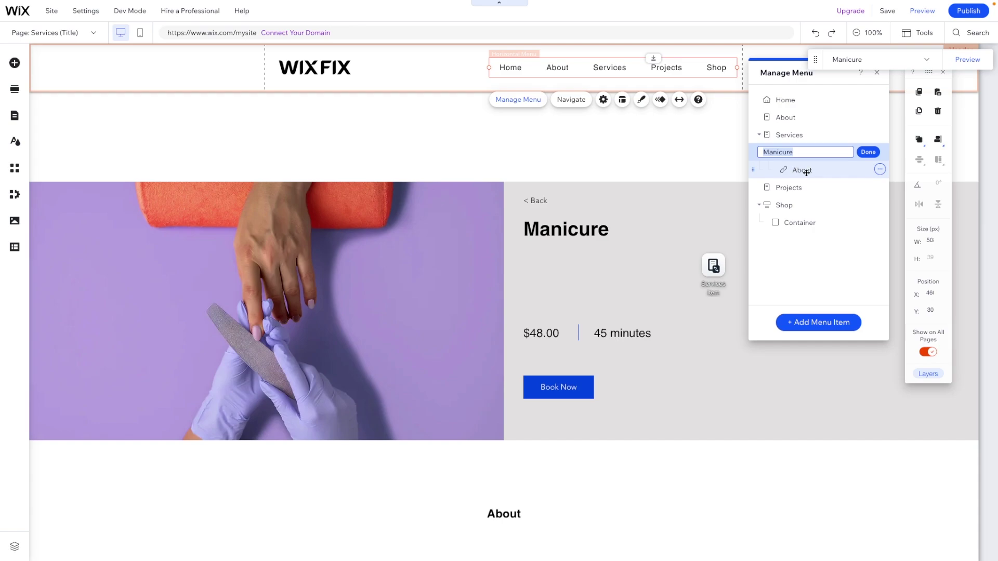
key("Return")
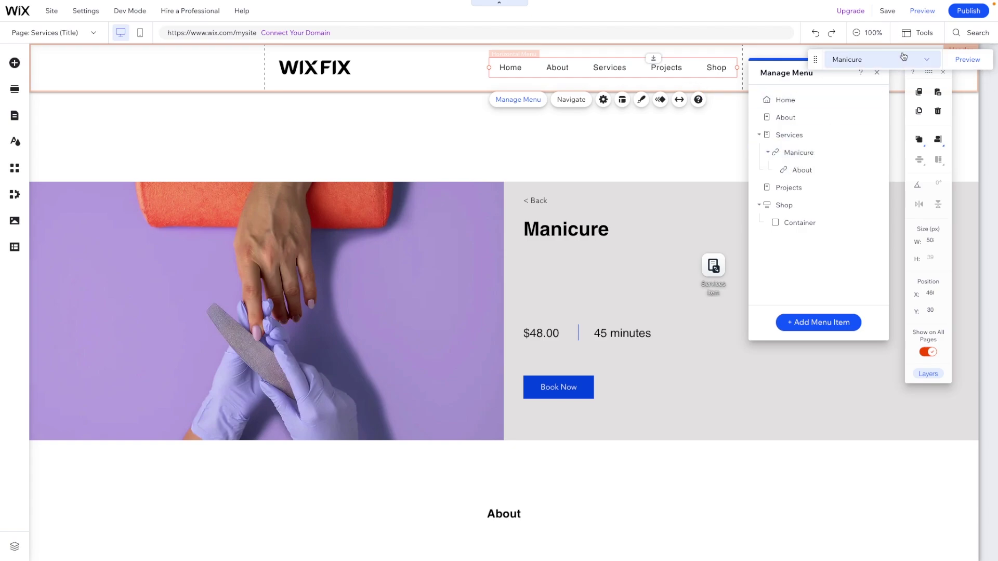
Preview the site to check Manicure and About under Services, then reselect the header menu.
left_click(967, 59)
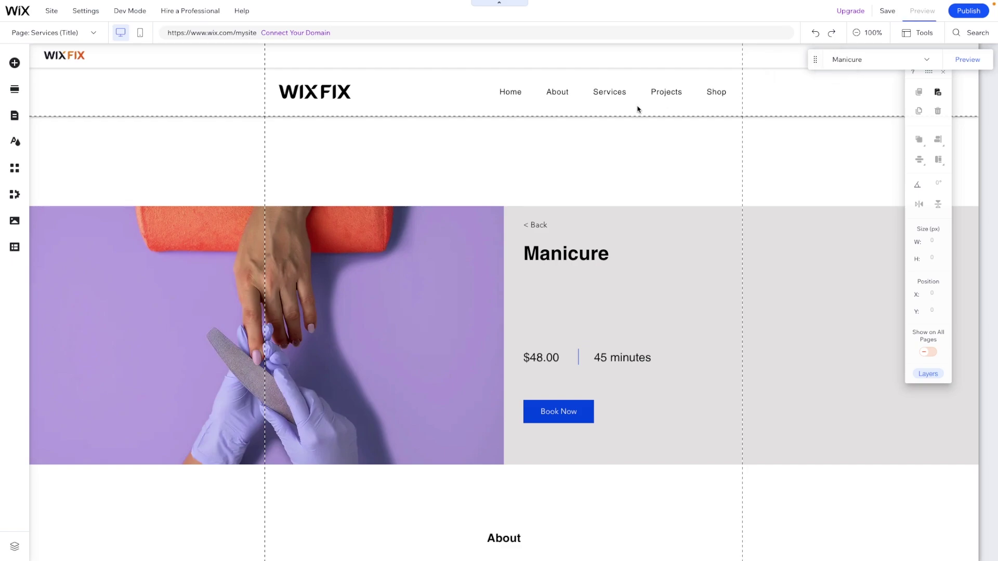
mouse_move(597, 74)
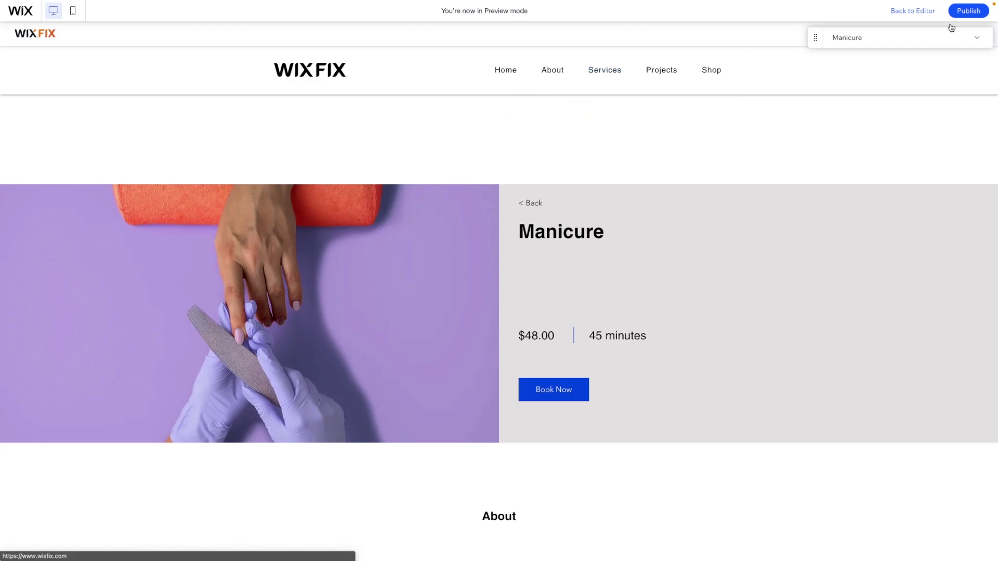
left_click(918, 12)
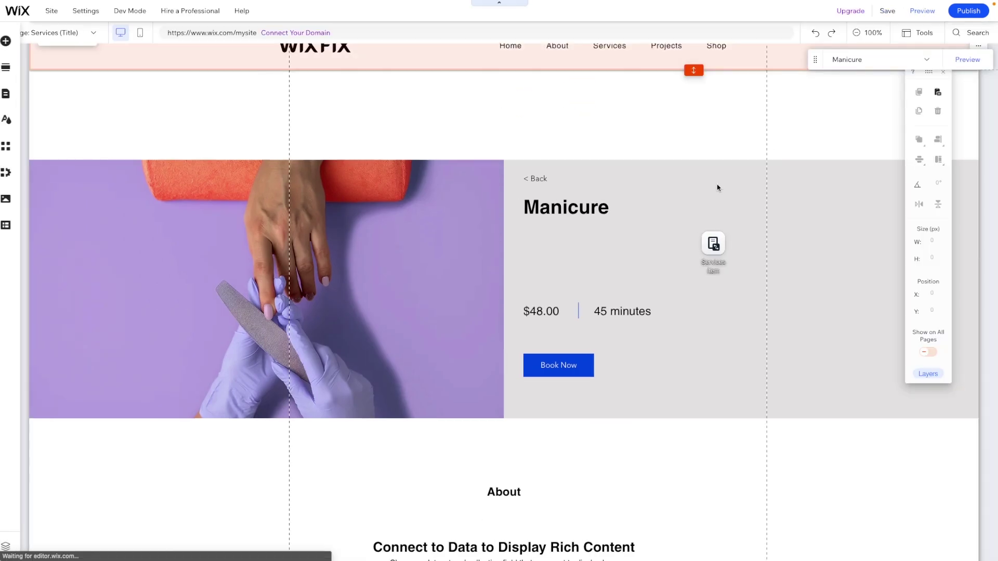
left_click(607, 73)
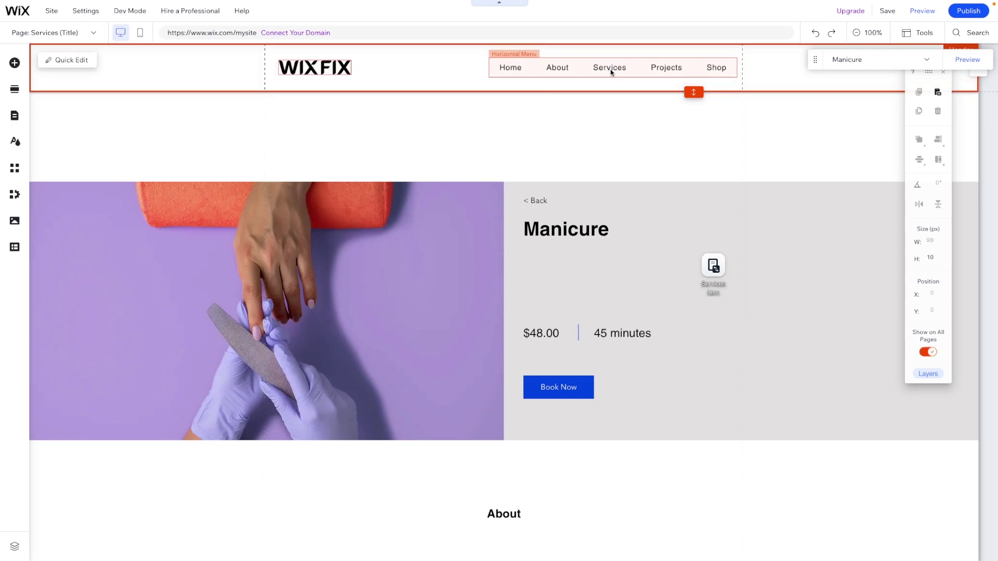
Add a dynamic page menu item named 'Facial' linking to the Services (Title) Facial item.
left_click(498, 102)
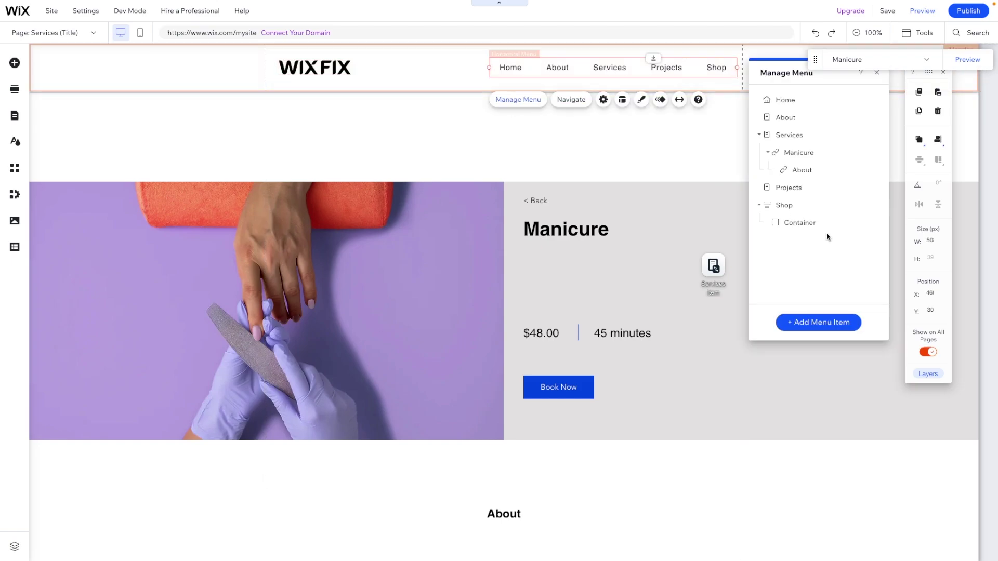
left_click(814, 320)
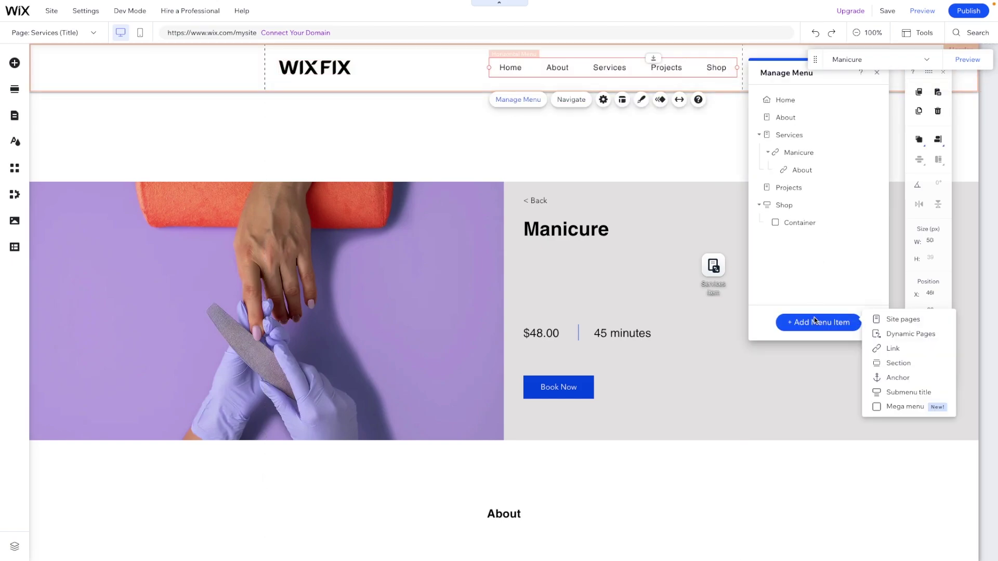
left_click(890, 334)
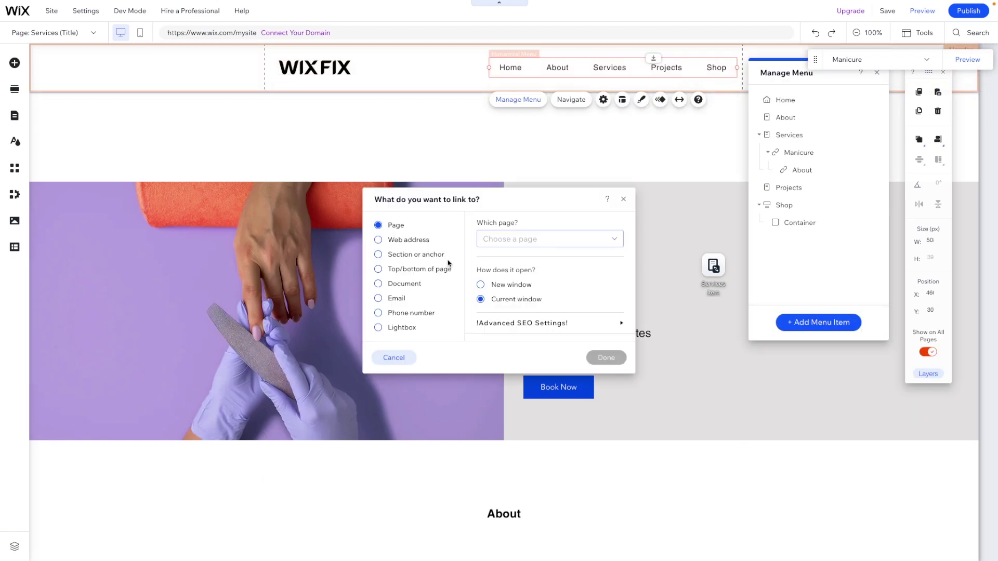
left_click(512, 239)
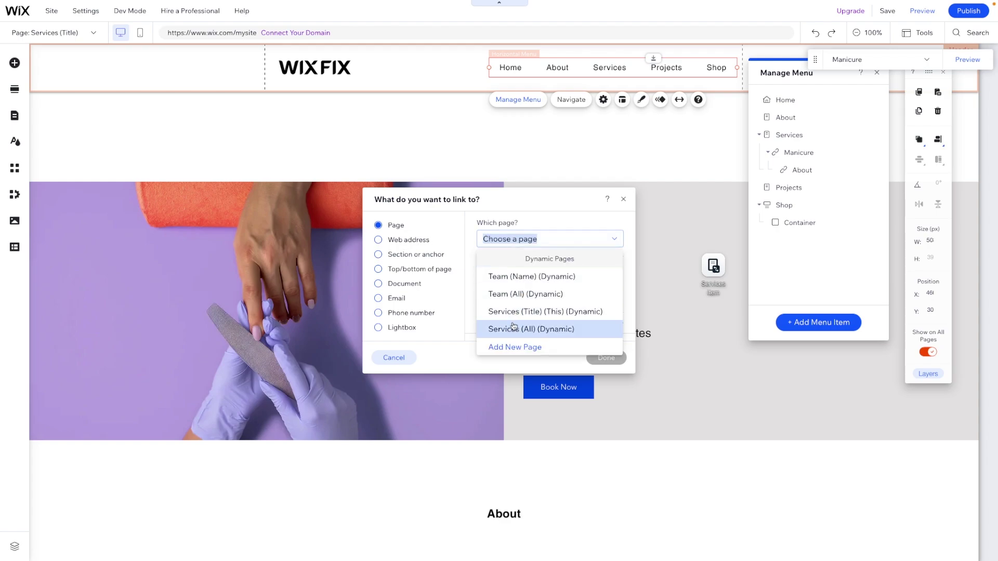
left_click(511, 311)
left_click(551, 284)
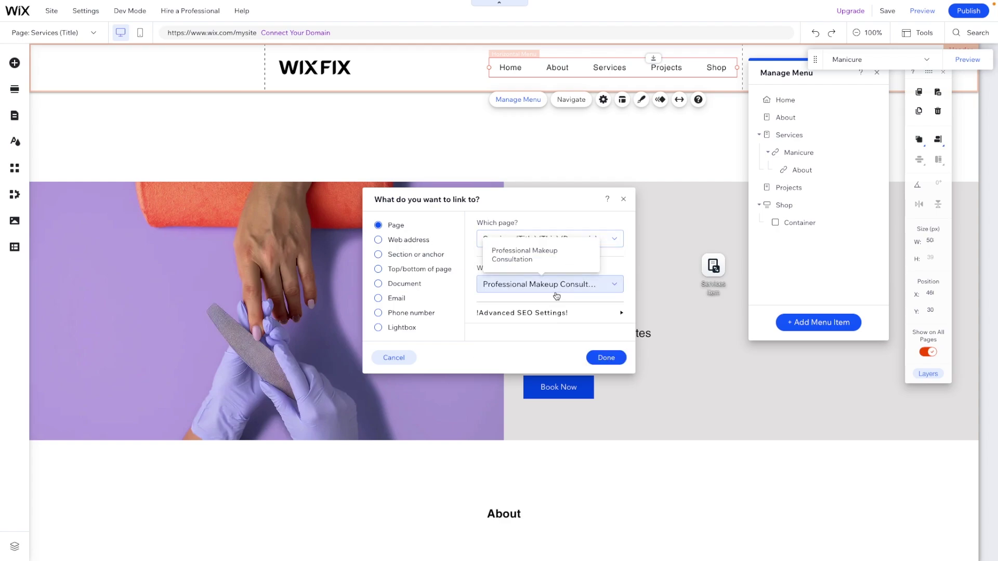
left_click(540, 252)
left_click(535, 286)
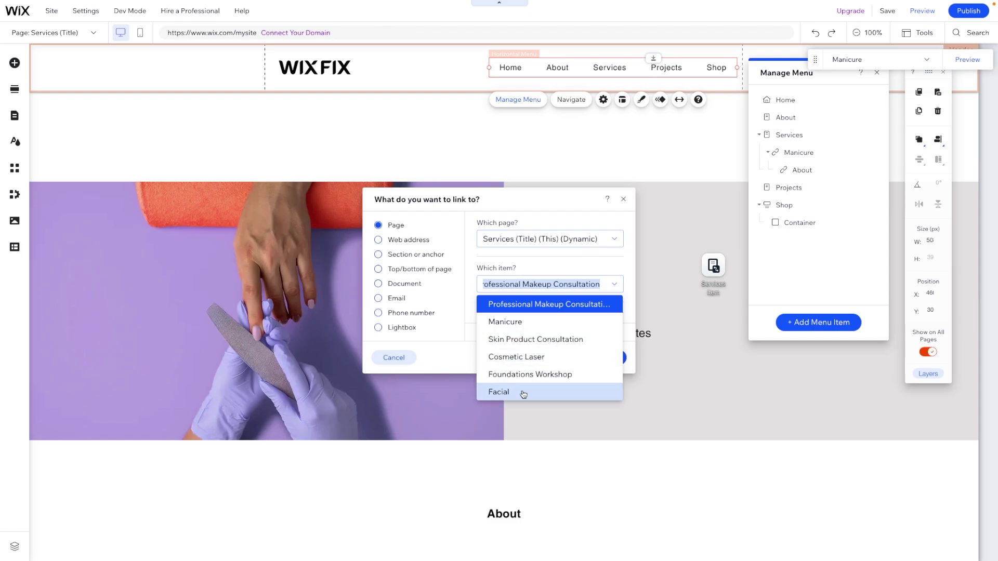
left_click(522, 391)
left_click(606, 357)
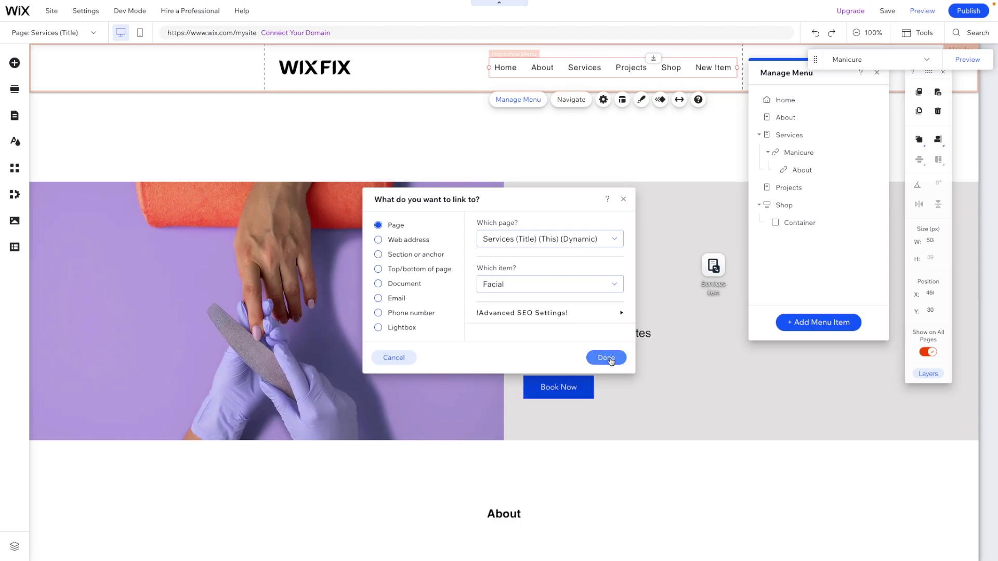
type("Fac")
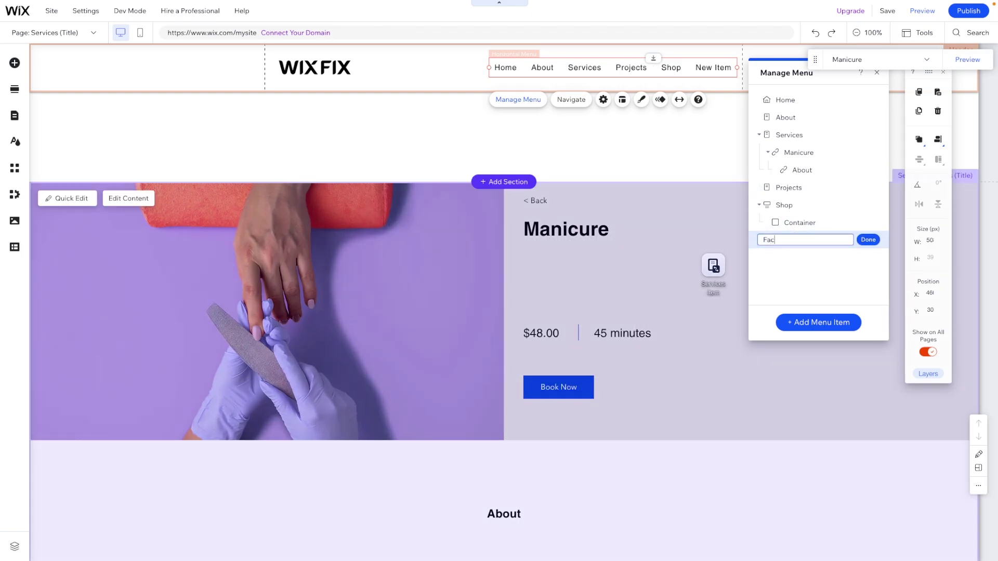
type("ial")
left_click(867, 239)
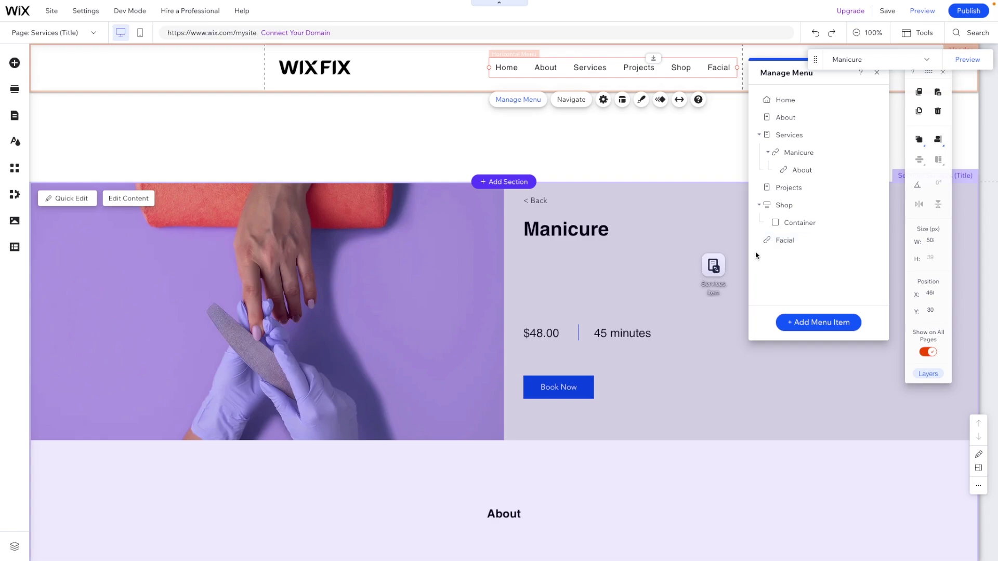
Nest the Facial item under Services alongside Manicure.
left_click_drag(753, 240, 776, 141)
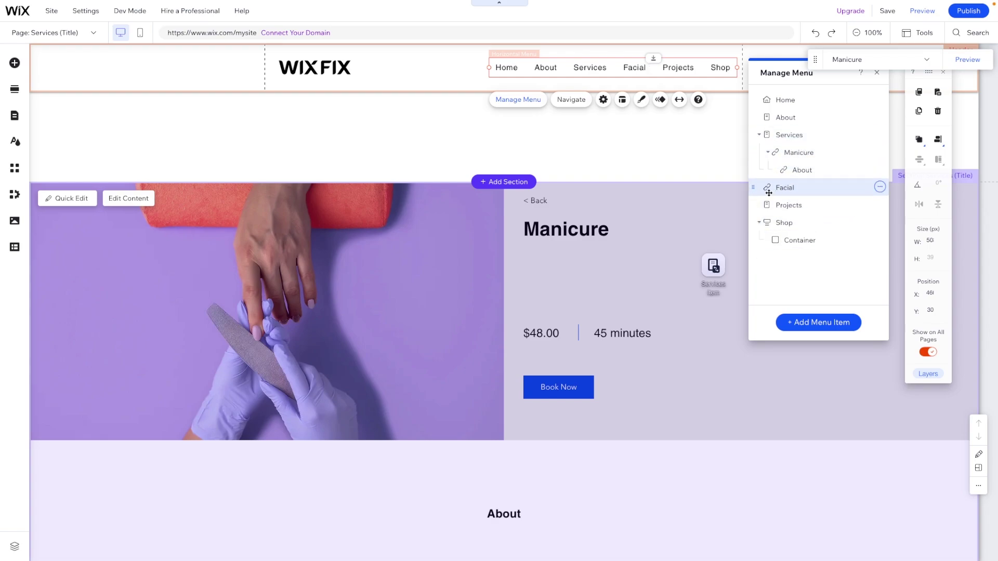
left_click(767, 152)
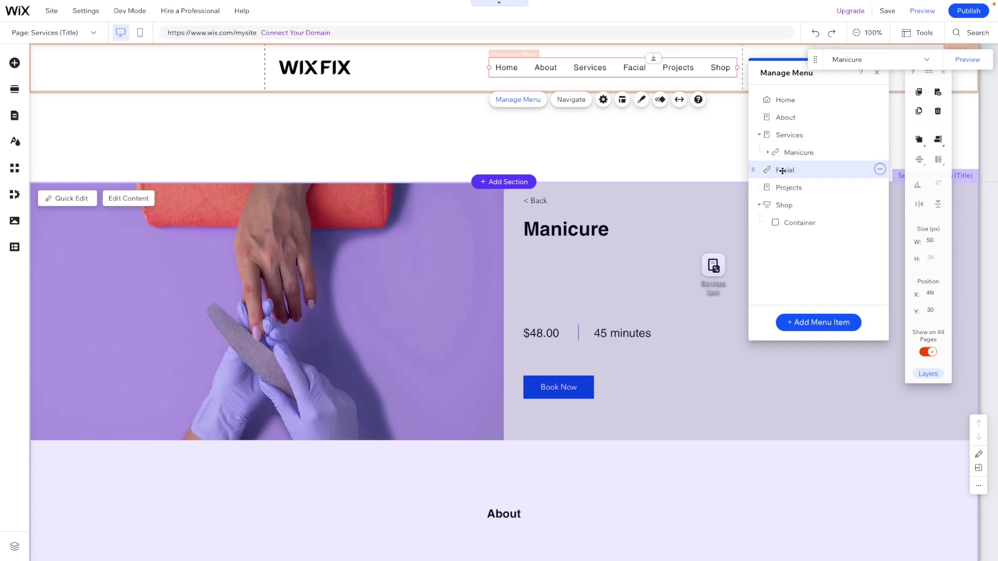
left_click(880, 169)
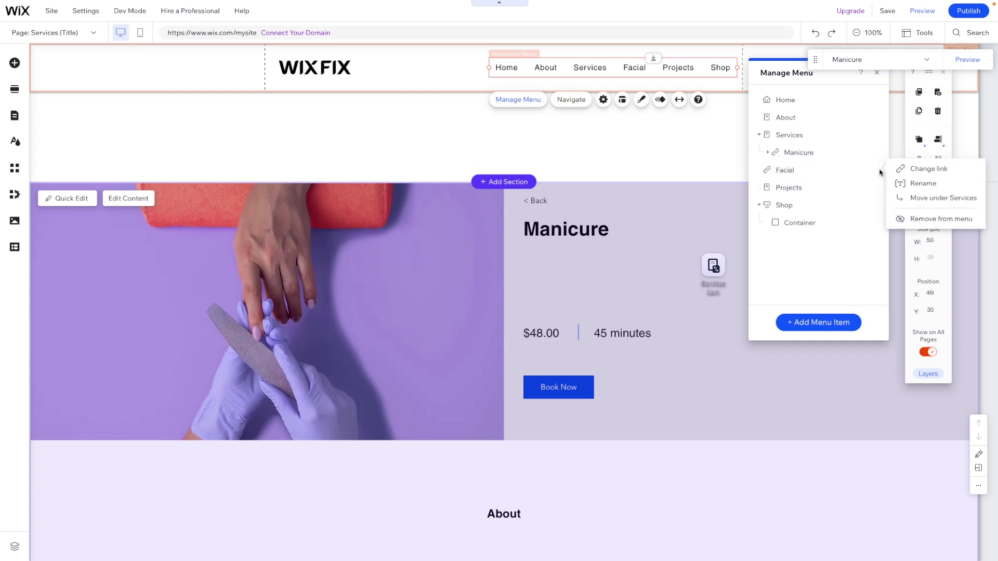
left_click(918, 200)
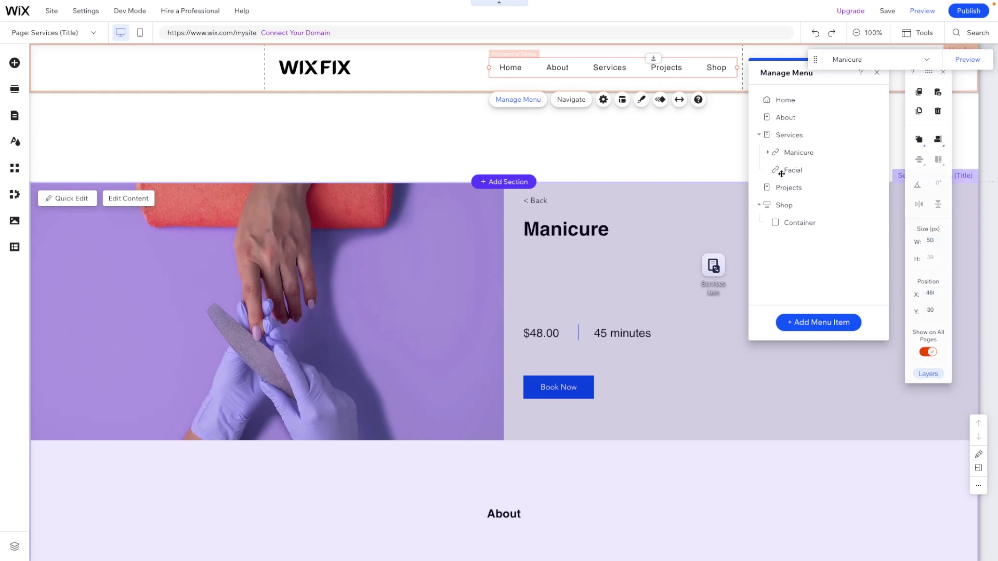
Add a menu item named 'About' linking to the Facial page's Services (Title) section.
left_click(812, 328)
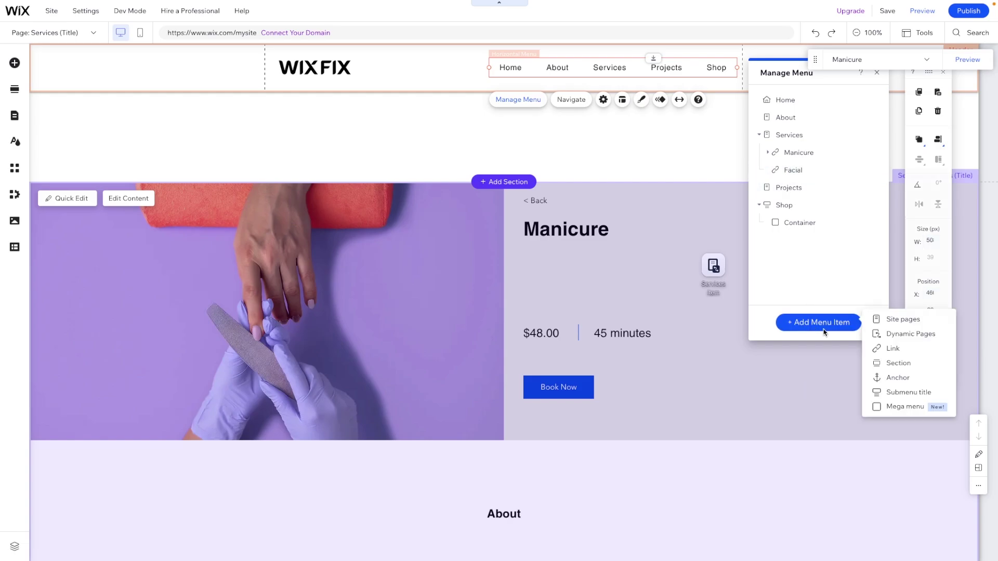
left_click(897, 379)
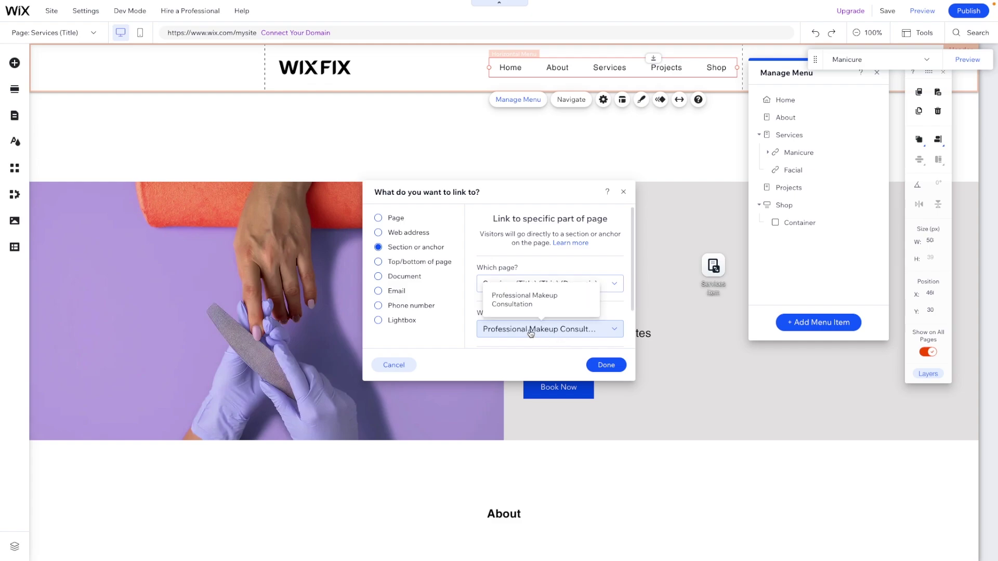
left_click(554, 329)
left_click(507, 454)
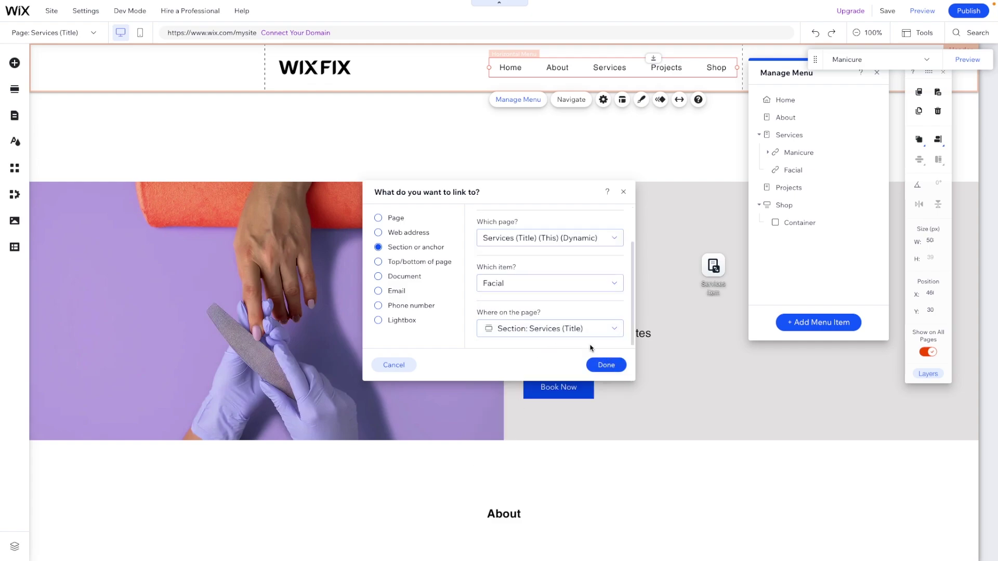
left_click(605, 366)
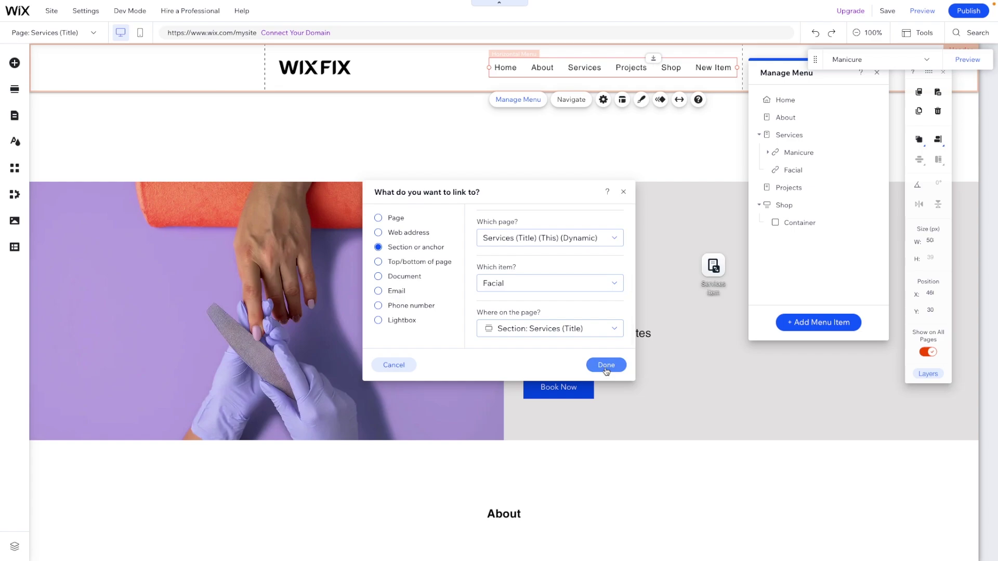
type("A")
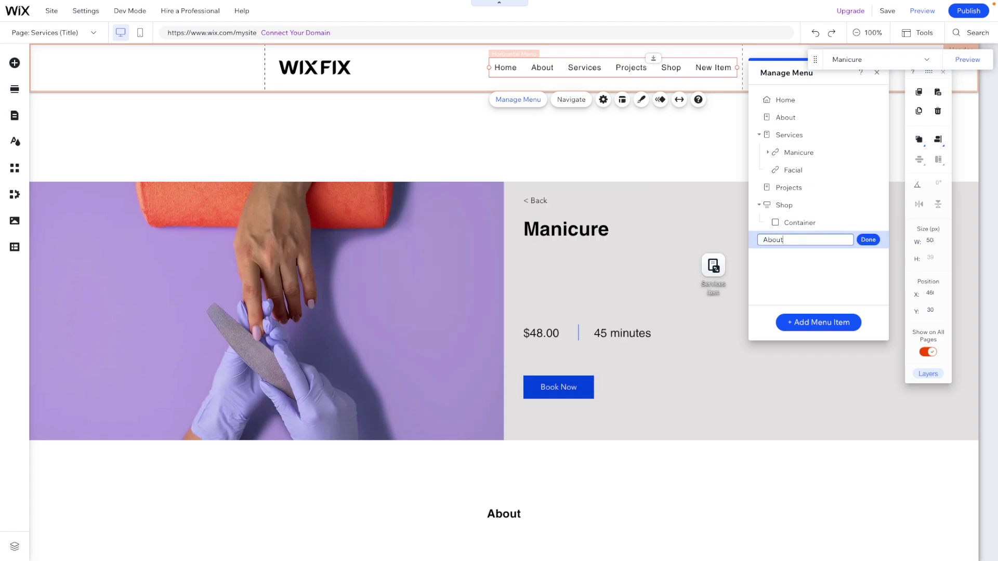
type("bout")
left_click(866, 239)
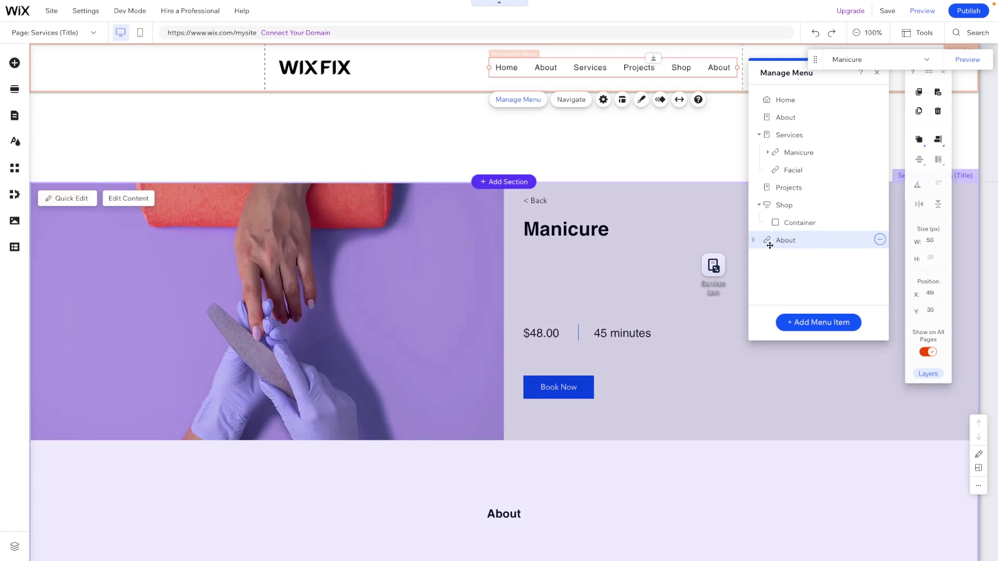
Nest the About item beneath Facial in the menu and open the site preview.
left_click_drag(751, 240, 796, 182)
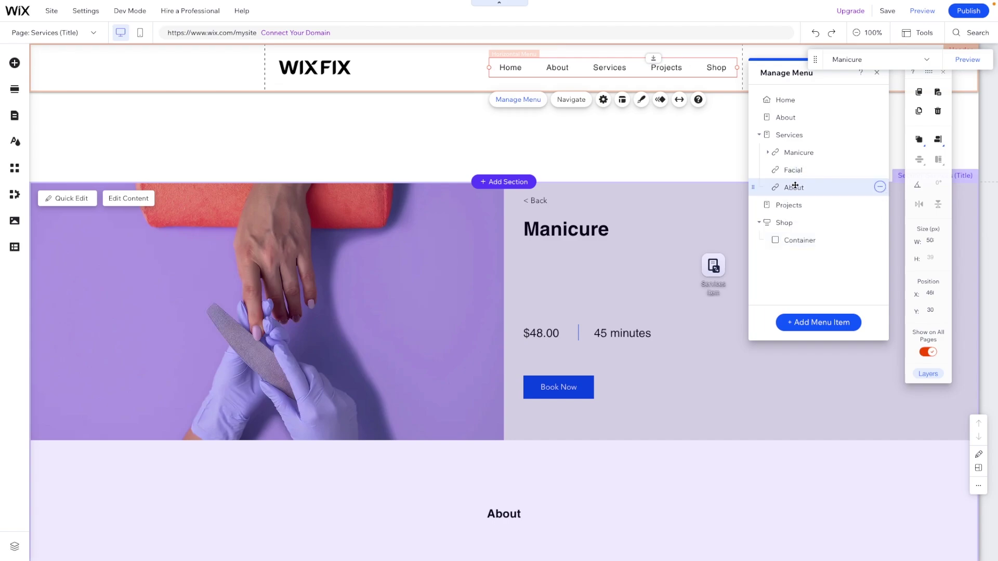
left_click(879, 187)
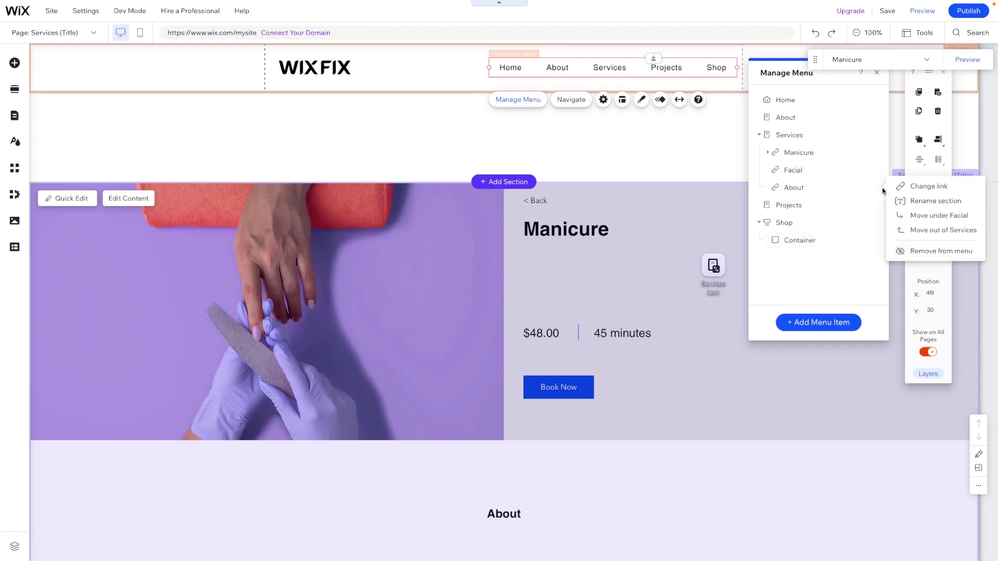
left_click(918, 217)
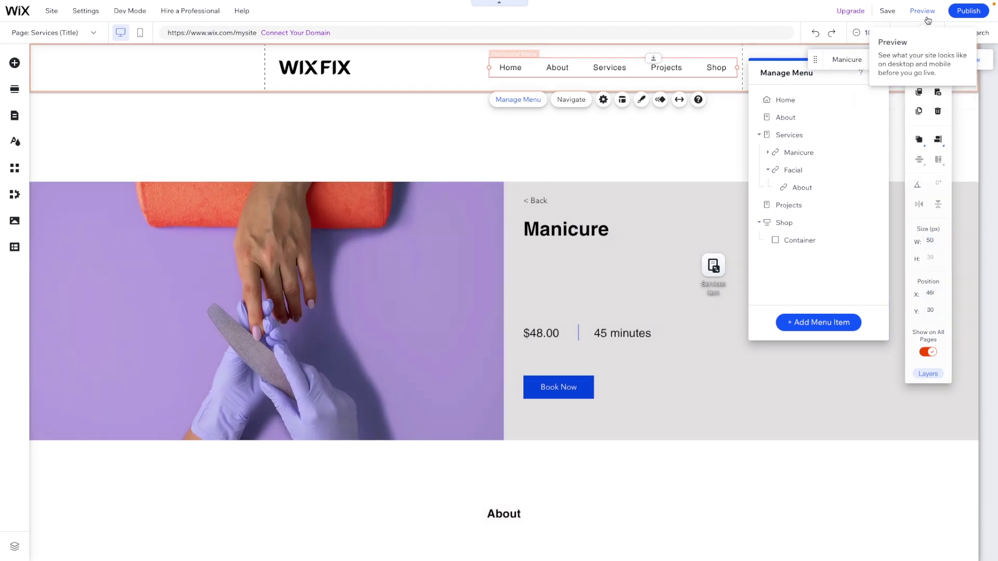
left_click(927, 16)
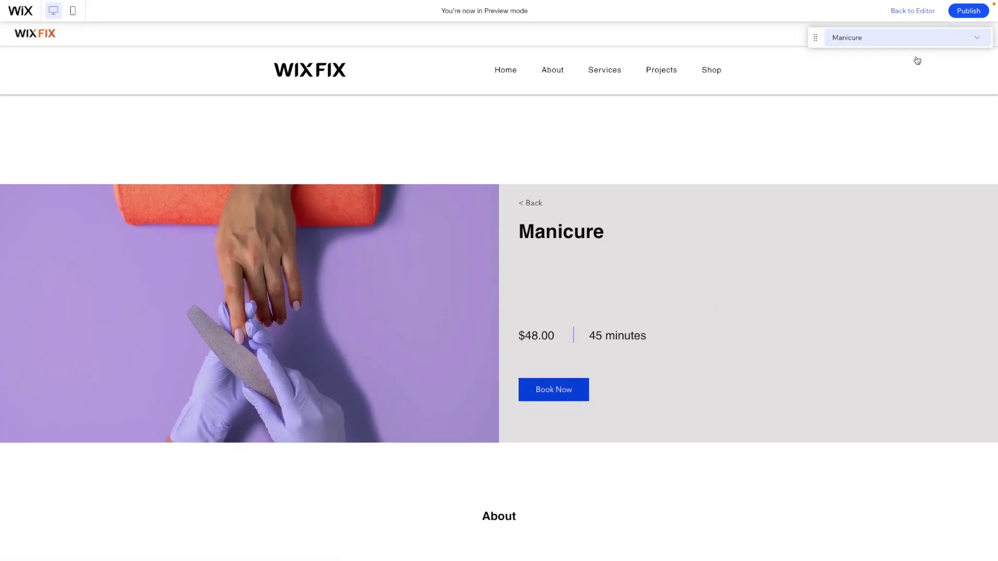
In preview, check the Services dropdown showing Manicure and Facial, each with its own About link.
mouse_move(609, 78)
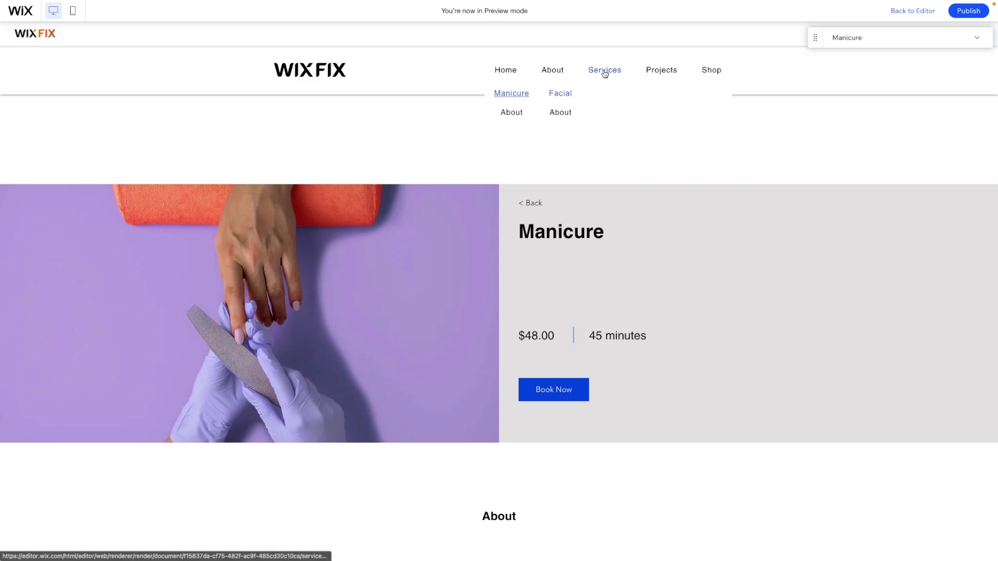